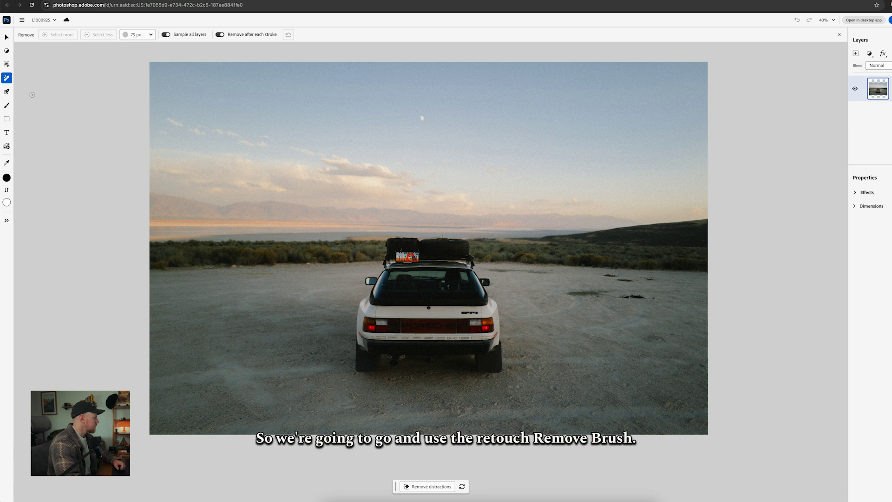
Step: Open the Retouch tool group on the desert Porsche photo to reach the Remove tool
{"action": "left_click", "coordinate": [10, 80]}
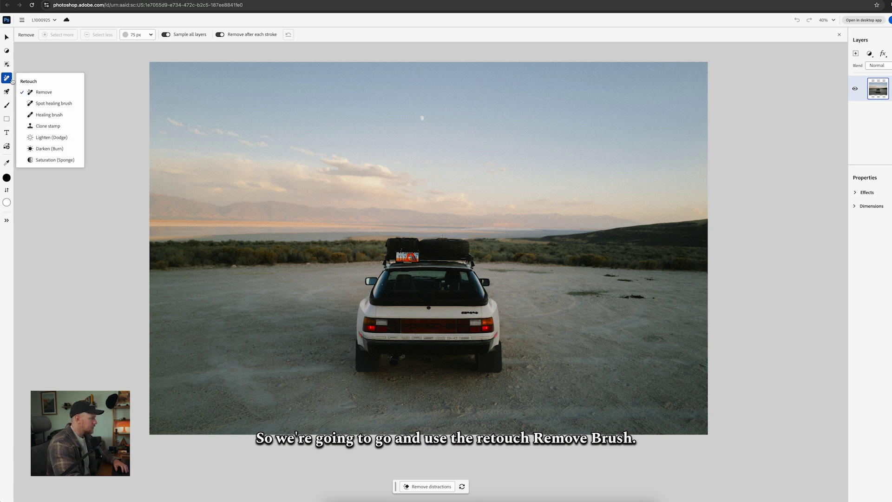
Step: Set the Remove brush to 81 px and turn off Remove after each stroke
{"action": "left_click", "coordinate": [43, 91]}
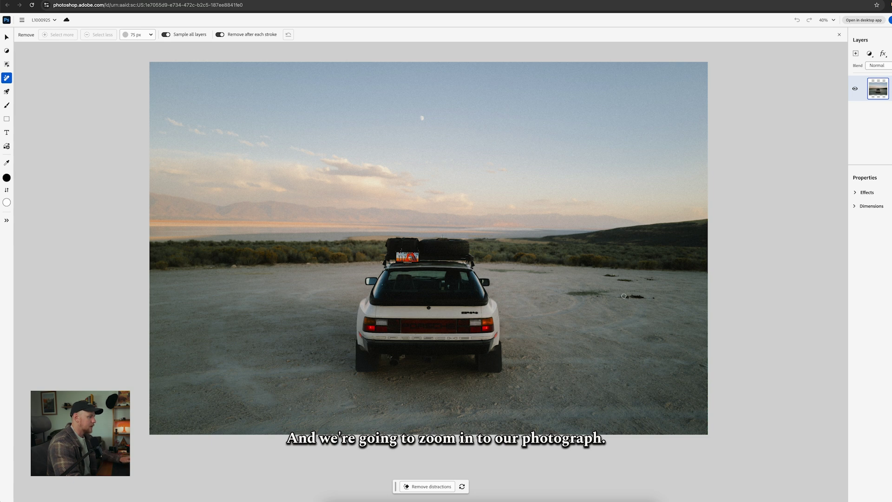
{"action": "scroll", "coordinate": [652, 293], "scroll_direction": "up", "scroll_amount": 5}
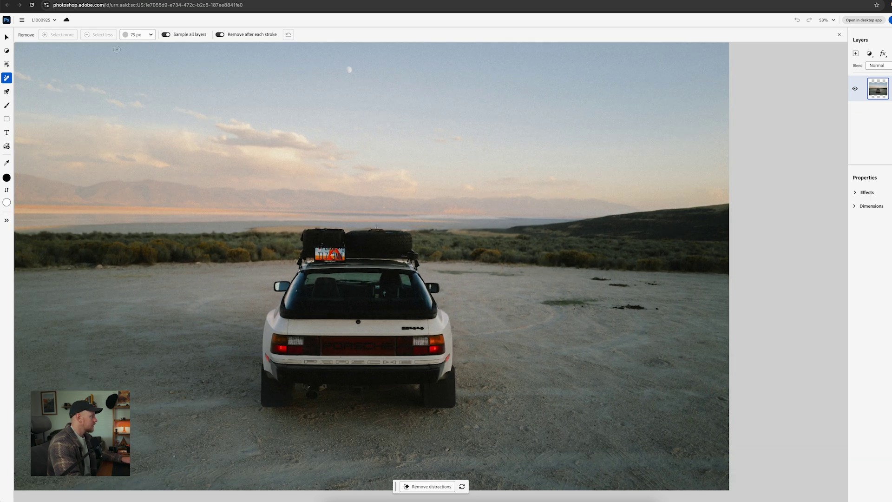
{"action": "left_click", "coordinate": [137, 34]}
{"action": "left_click_drag", "start_coordinate": [143, 63], "coordinate": [147, 64]}
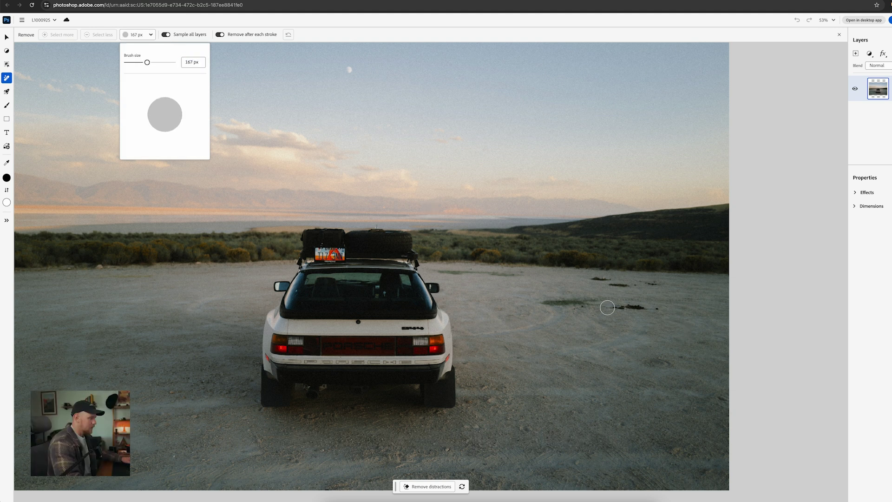
{"action": "left_click_drag", "start_coordinate": [539, 305], "coordinate": [605, 295]}
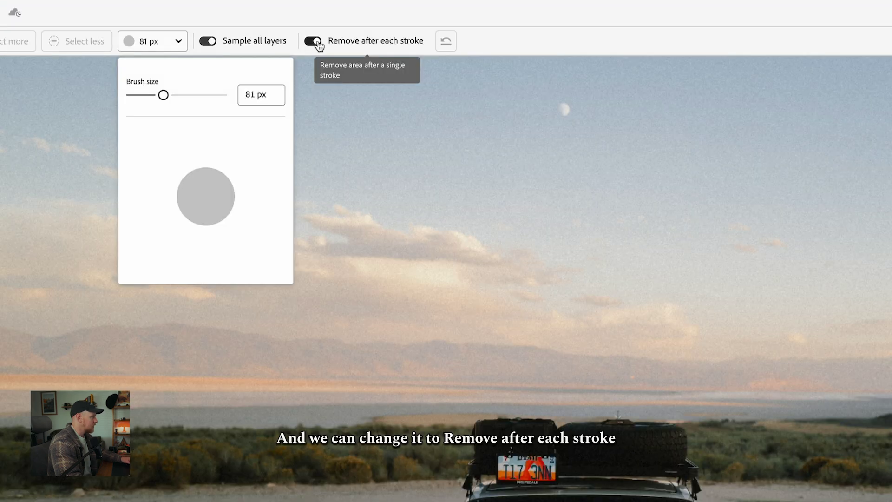
{"action": "left_click", "coordinate": [318, 41]}
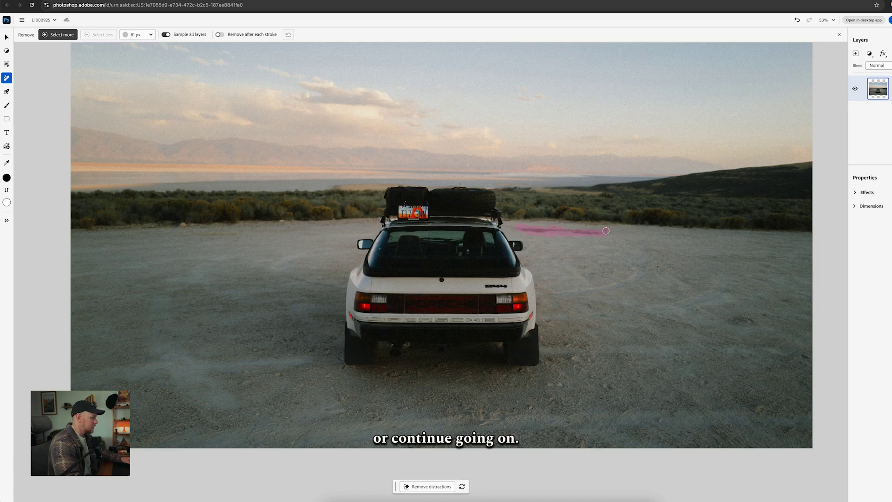
Step: Paint over the dark debris around and behind the car, then remove it
{"action": "left_click_drag", "start_coordinate": [577, 230], "coordinate": [608, 230]}
{"action": "left_click", "coordinate": [660, 267]}
{"action": "mouse_move", "coordinate": [748, 324]}
{"action": "left_mouse_down"}
{"action": "mouse_move", "coordinate": [731, 317]}
{"action": "mouse_move", "coordinate": [753, 322]}
{"action": "left_mouse_up"}
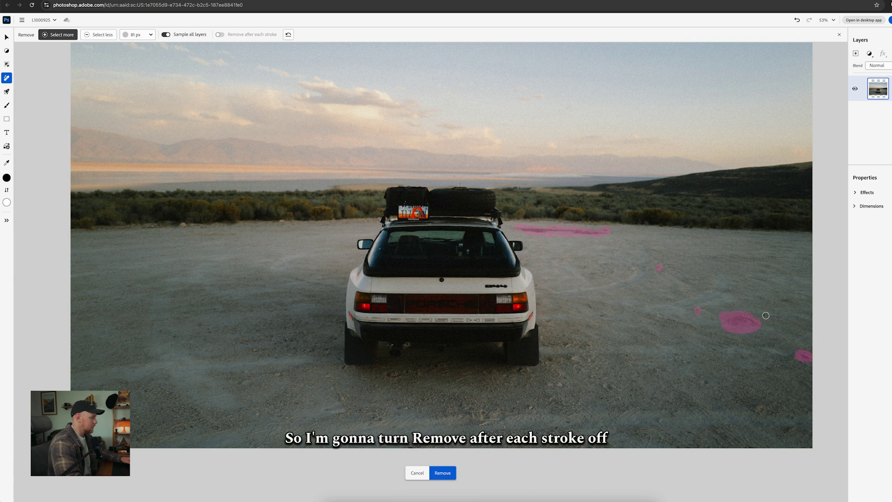
{"action": "left_click", "coordinate": [766, 315]}
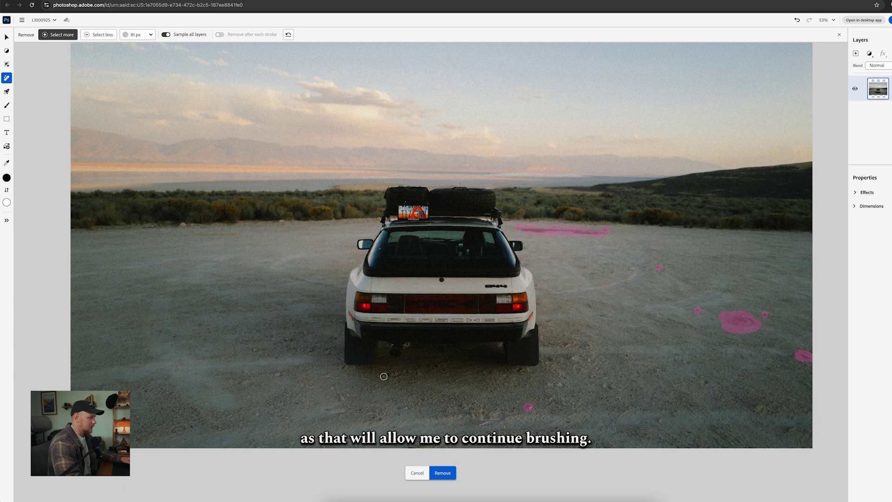
{"action": "left_click_drag", "start_coordinate": [424, 370], "coordinate": [437, 368]}
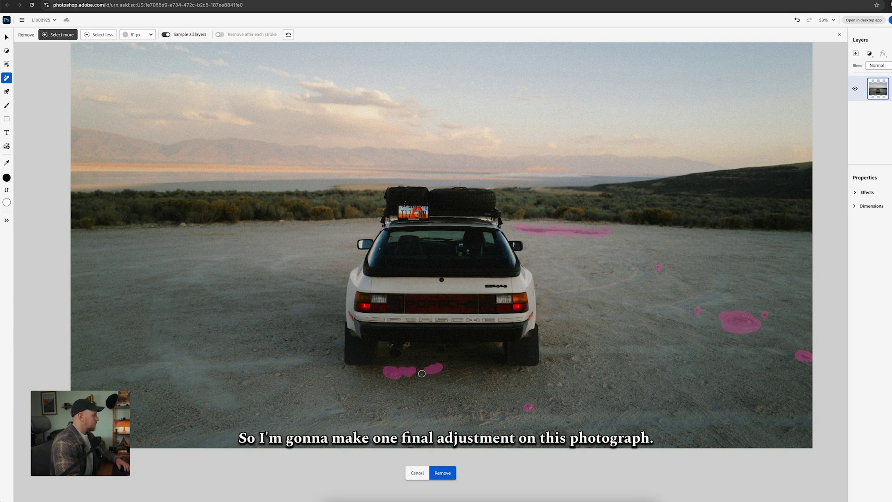
{"action": "left_click", "coordinate": [441, 473]}
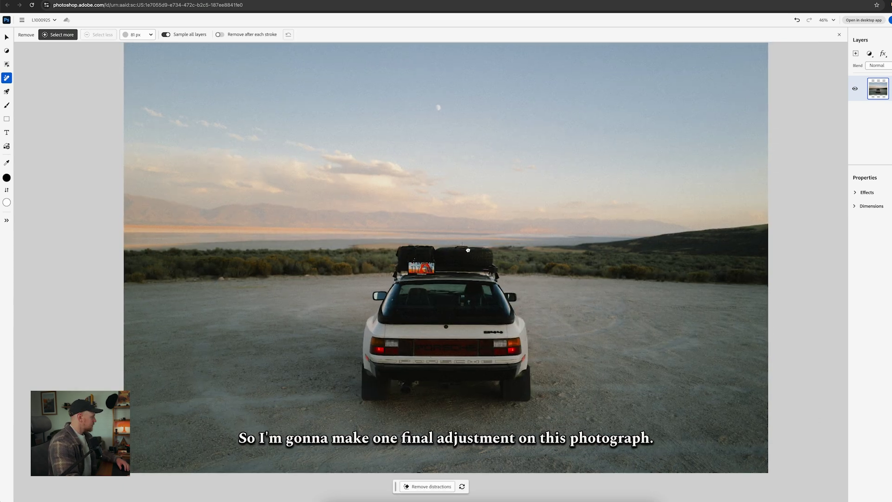
Step: Burn the sky with a broad Darken (Burn) stroke at 25% exposure
{"action": "key", "text": "o"}
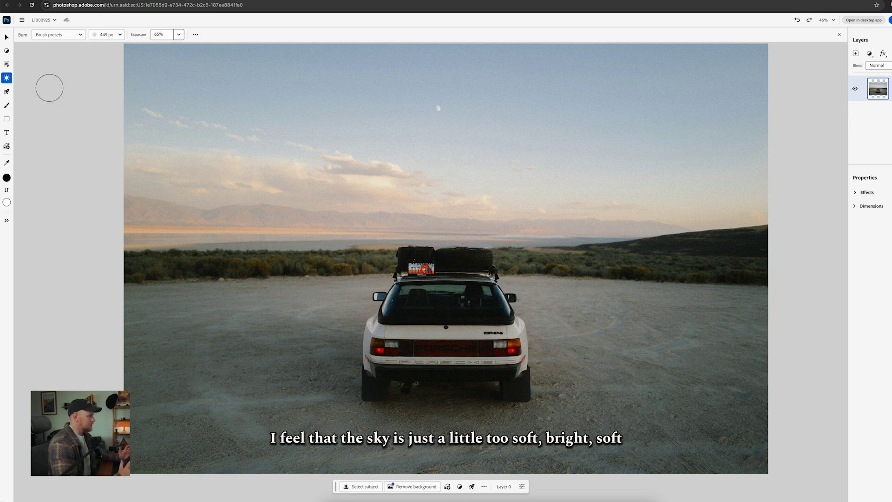
{"action": "left_click", "coordinate": [8, 78]}
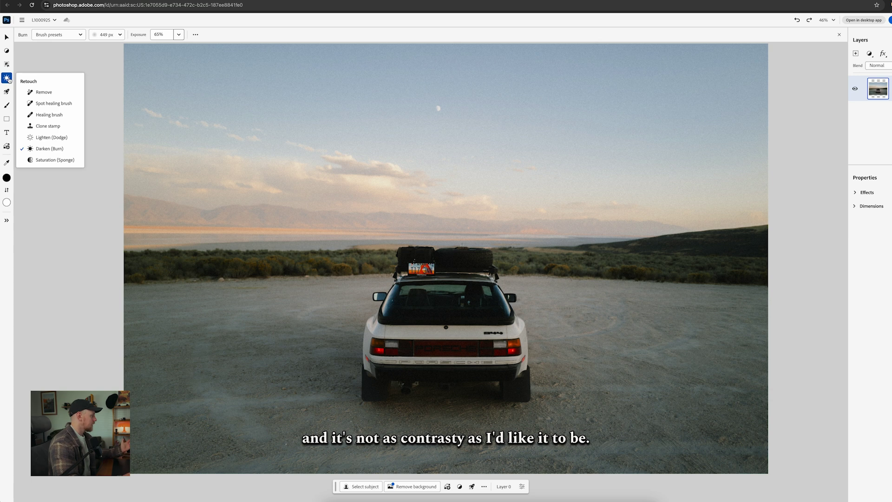
{"action": "left_click", "coordinate": [49, 148]}
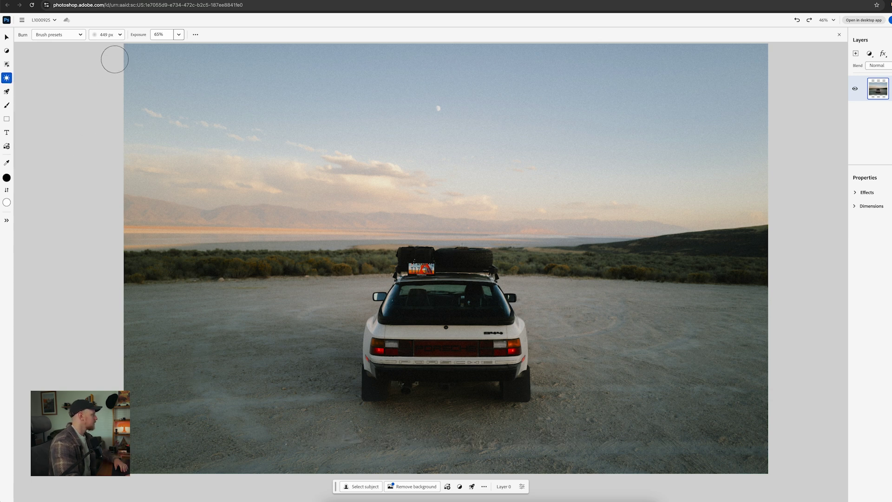
{"action": "left_click", "coordinate": [112, 34]}
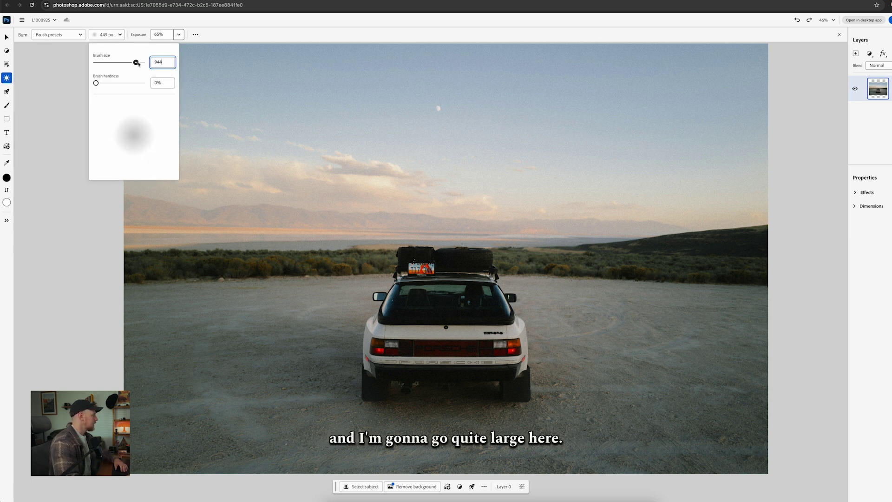
{"action": "left_click", "coordinate": [179, 35]}
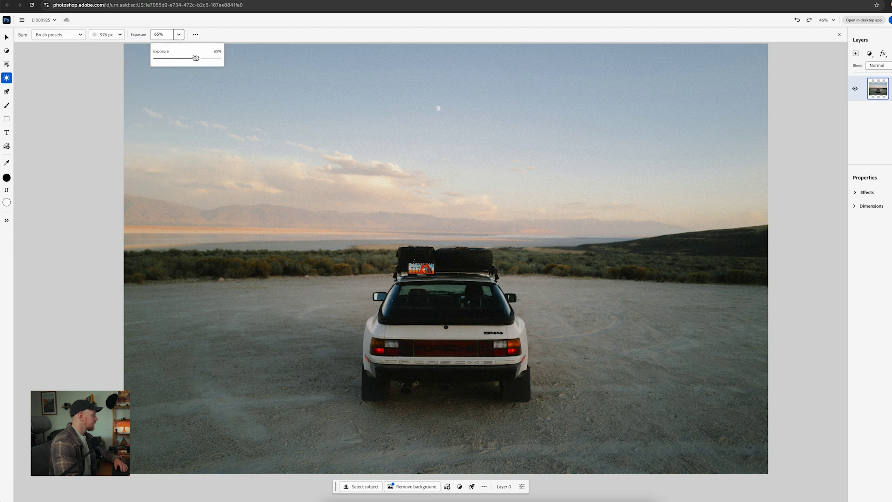
{"action": "left_click_drag", "start_coordinate": [196, 59], "coordinate": [191, 58]}
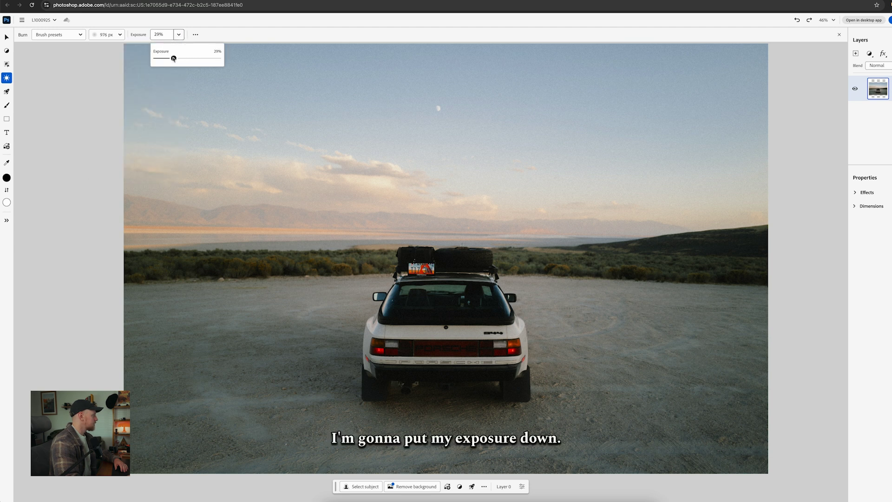
{"action": "left_click_drag", "start_coordinate": [173, 59], "coordinate": [172, 58]}
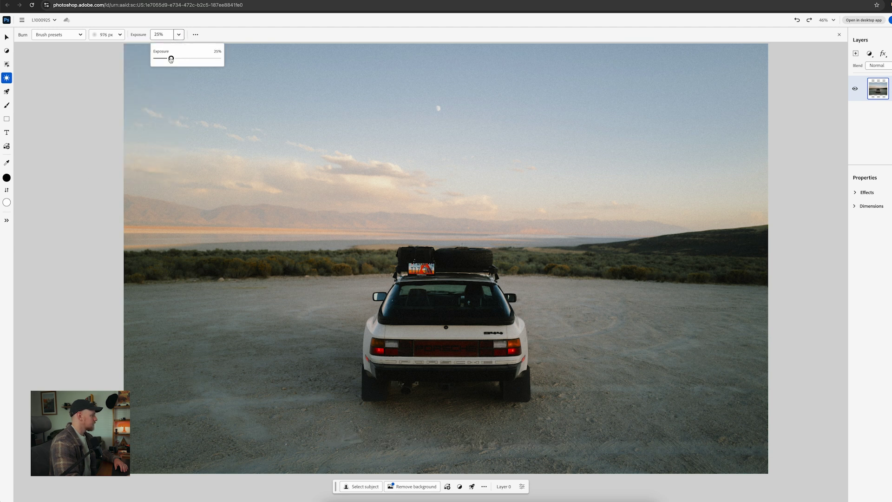
{"action": "key", "text": "Escape"}
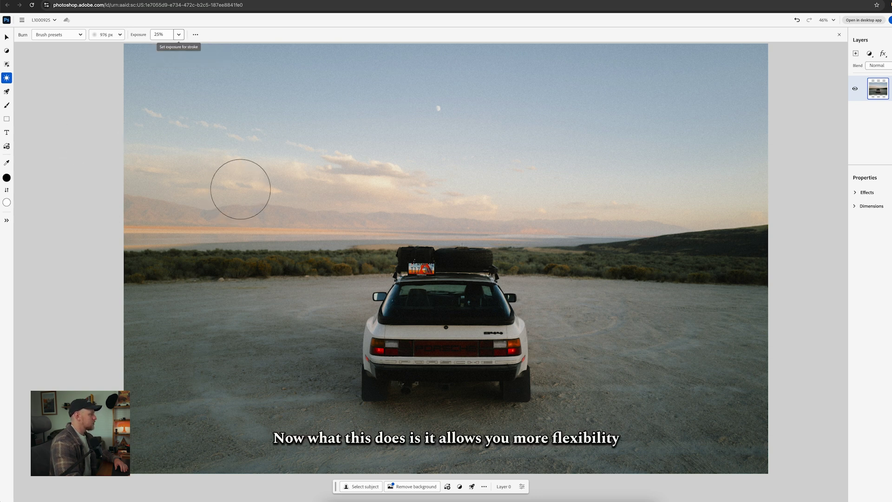
{"action": "mouse_move", "coordinate": [169, 149]}
{"action": "left_mouse_down"}
{"action": "mouse_move", "coordinate": [169, 106]}
{"action": "mouse_move", "coordinate": [279, 75]}
{"action": "mouse_move", "coordinate": [554, 36]}
{"action": "mouse_move", "coordinate": [514, 81]}
{"action": "mouse_move", "coordinate": [737, 111]}
{"action": "mouse_move", "coordinate": [308, 115]}
{"action": "mouse_move", "coordinate": [81, 215]}
{"action": "mouse_move", "coordinate": [427, 214]}
{"action": "mouse_move", "coordinate": [666, 194]}
{"action": "mouse_move", "coordinate": [390, 169]}
{"action": "mouse_move", "coordinate": [232, 119]}
{"action": "mouse_move", "coordinate": [643, 185]}
{"action": "mouse_move", "coordinate": [220, 152]}
{"action": "left_mouse_up"}
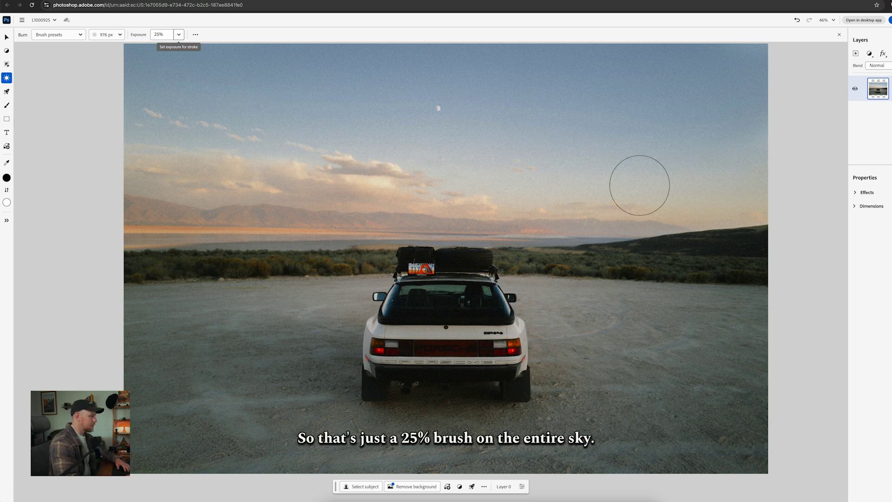
{"action": "key", "text": "ctrl+minus"}
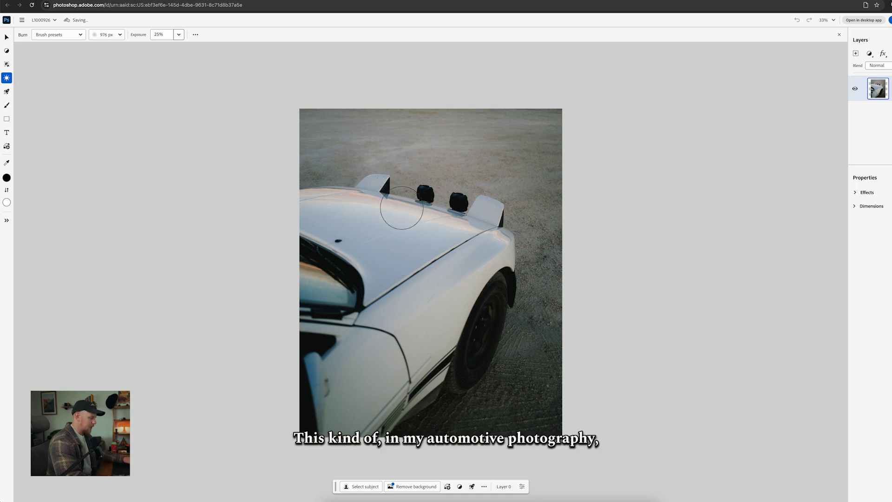
Step: Zoom and pan in on the chipped headlight covers of the hood photo
{"action": "scroll", "coordinate": [372, 187], "scroll_direction": "up", "scroll_amount": 5}
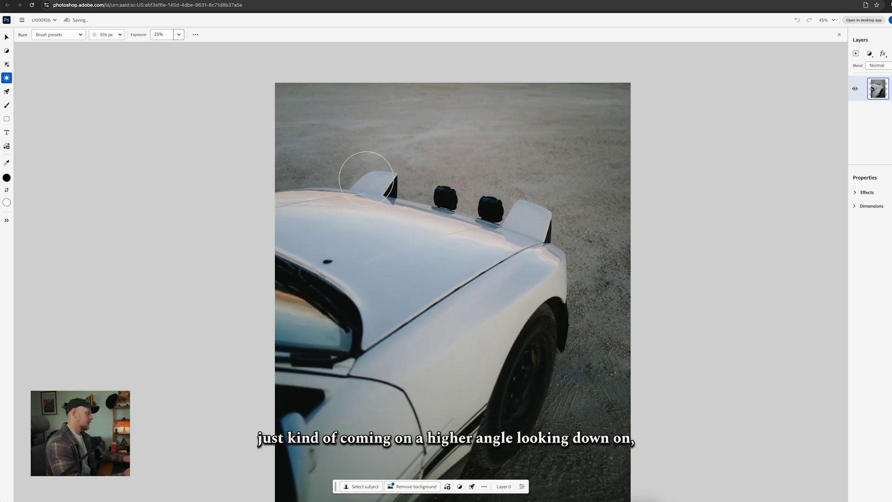
{"action": "scroll", "coordinate": [366, 179], "scroll_direction": "up", "scroll_amount": 3}
{"action": "scroll", "coordinate": [387, 179], "scroll_direction": "down", "scroll_amount": 8}
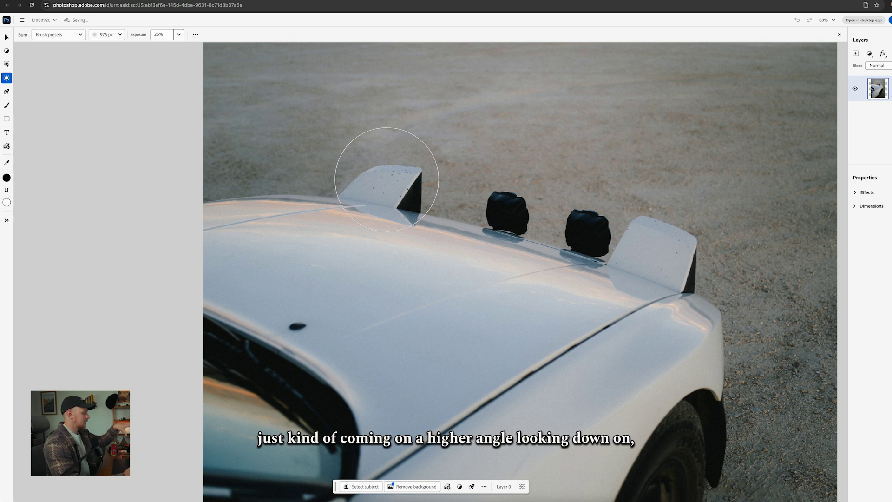
{"action": "left_click_drag", "start_coordinate": [456, 265], "coordinate": [426, 263]}
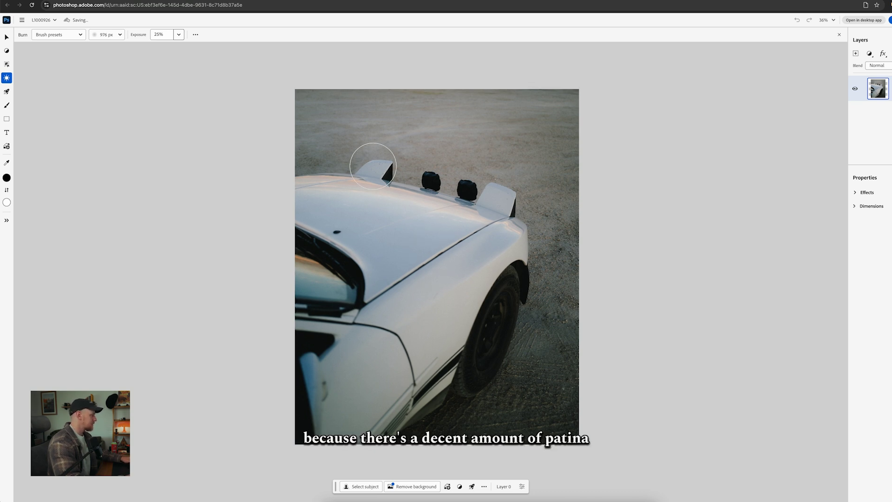
{"action": "scroll", "coordinate": [374, 170], "scroll_direction": "up", "scroll_amount": 5}
{"action": "scroll", "coordinate": [373, 166], "scroll_direction": "up", "scroll_amount": 2}
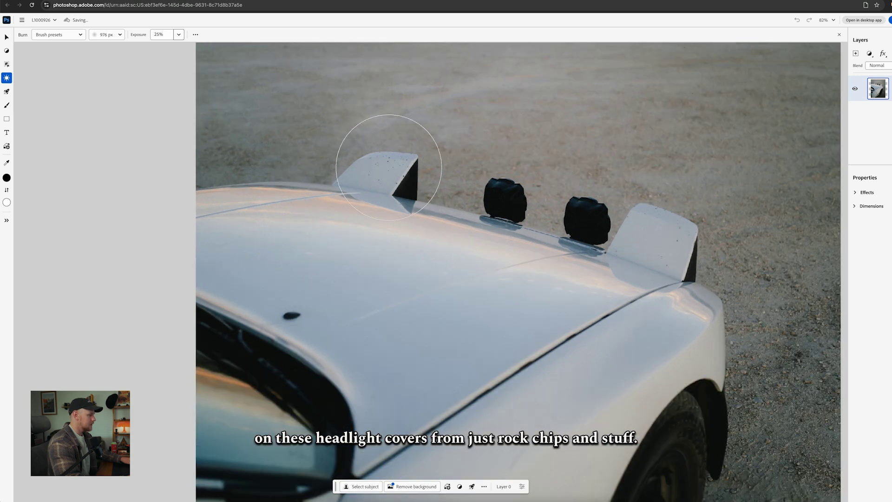
{"action": "scroll", "coordinate": [388, 179], "scroll_direction": "up", "scroll_amount": 2}
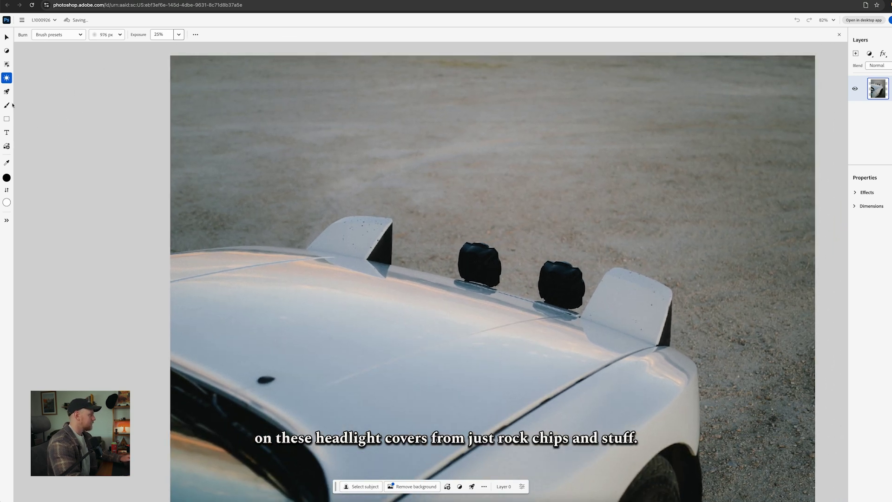
{"action": "left_click", "coordinate": [6, 78]}
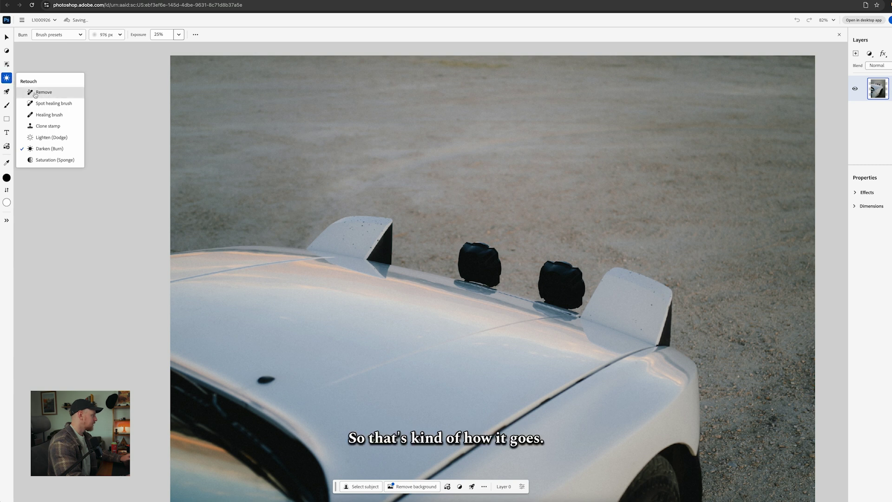
Step: Select the Remove tool, zoom in, and set its brush size to 14 px
{"action": "left_click", "coordinate": [45, 93]}
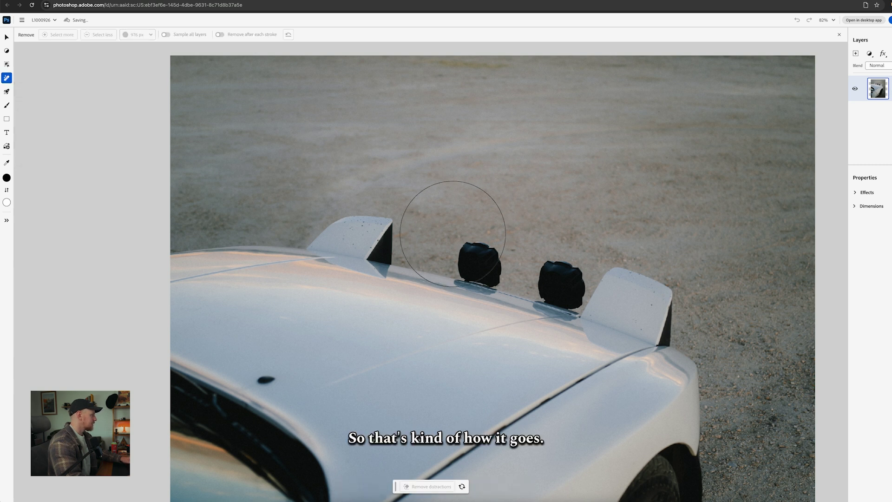
{"action": "scroll", "coordinate": [356, 236], "scroll_direction": "up", "scroll_amount": 5}
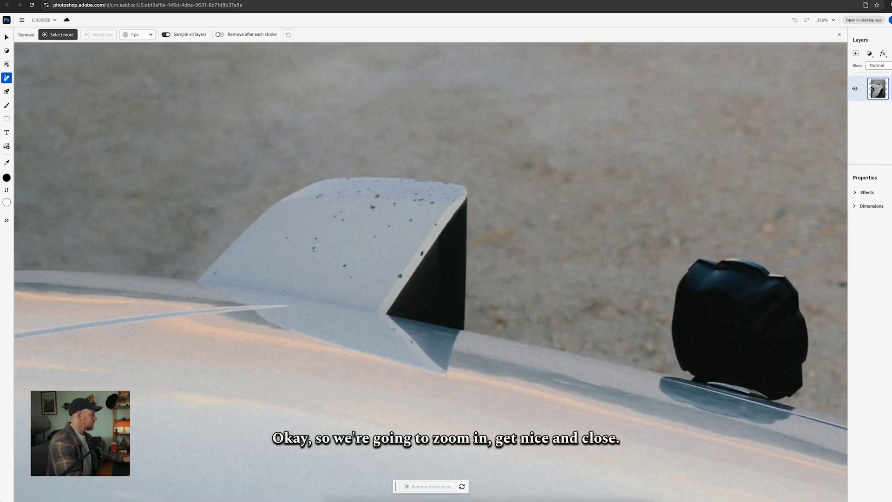
{"action": "scroll", "coordinate": [372, 199], "scroll_direction": "up", "scroll_amount": 3}
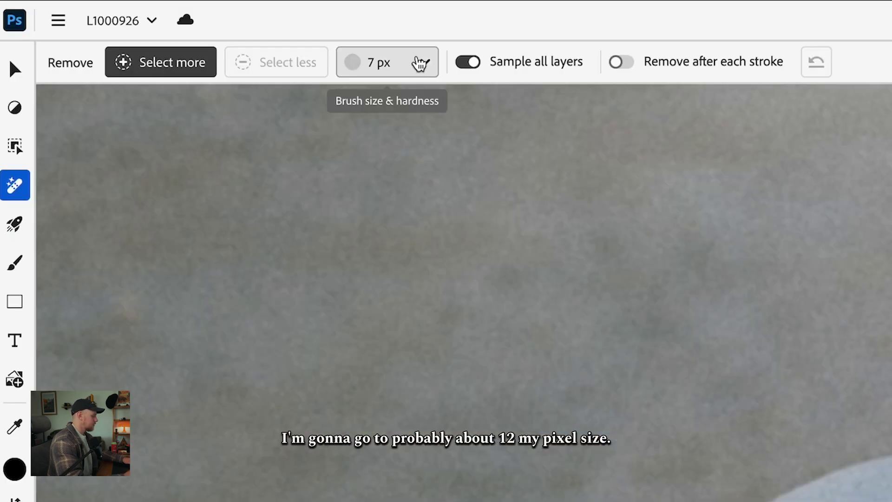
{"action": "left_click", "coordinate": [148, 34]}
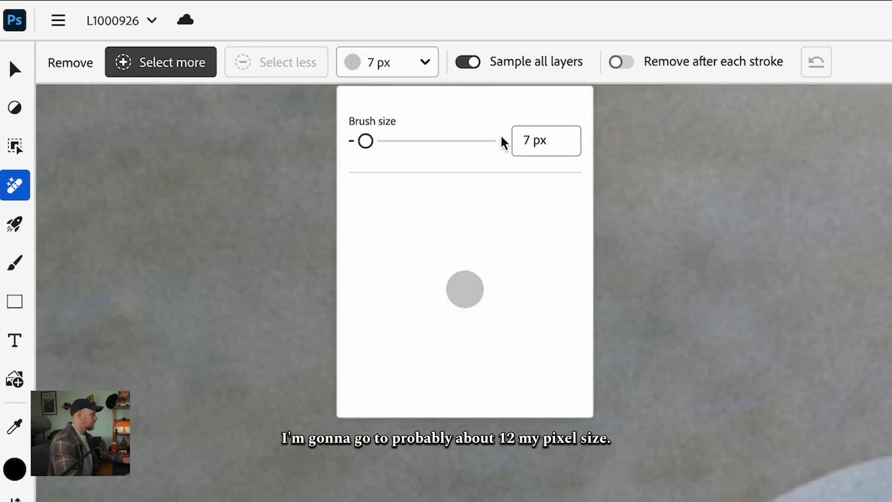
{"action": "left_click", "coordinate": [186, 61]}
{"action": "left_click_drag", "start_coordinate": [526, 136], "coordinate": [535, 133]}
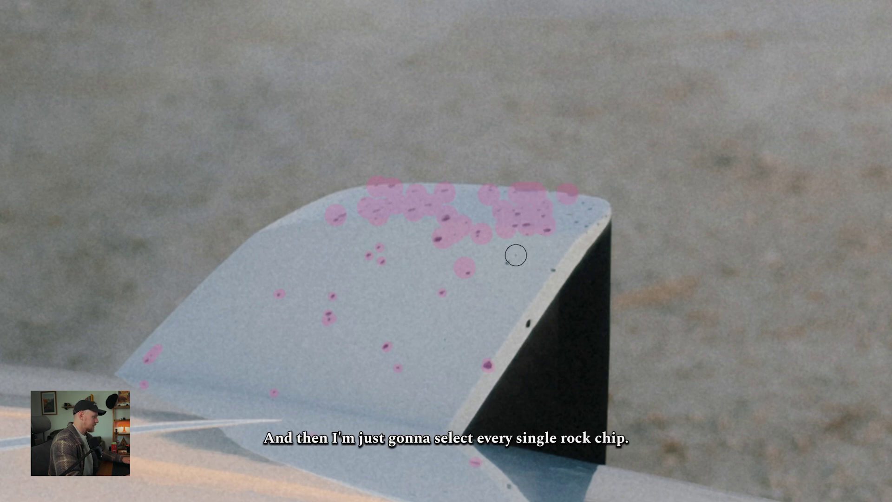
Step: Mark the rock chips on the fin beside the hood lights and remove them
{"action": "left_click", "coordinate": [513, 259]}
{"action": "left_click", "coordinate": [553, 266]}
{"action": "left_click", "coordinate": [578, 243]}
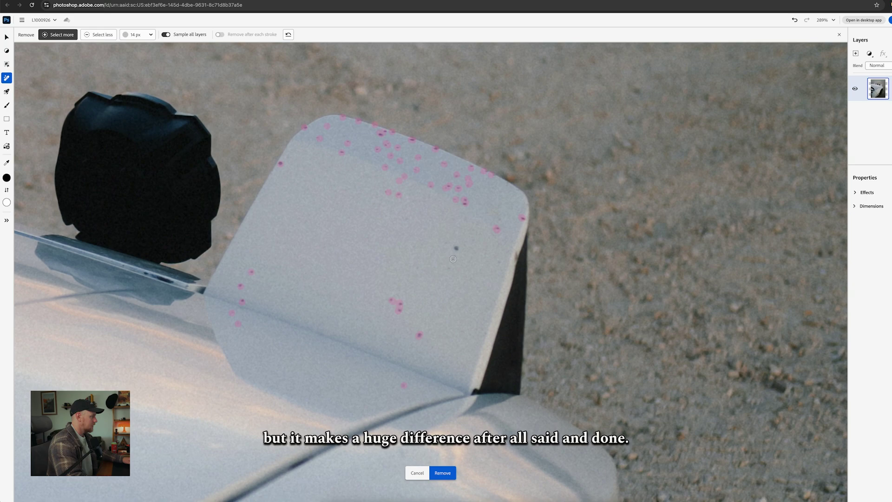
{"action": "key", "text": "Return"}
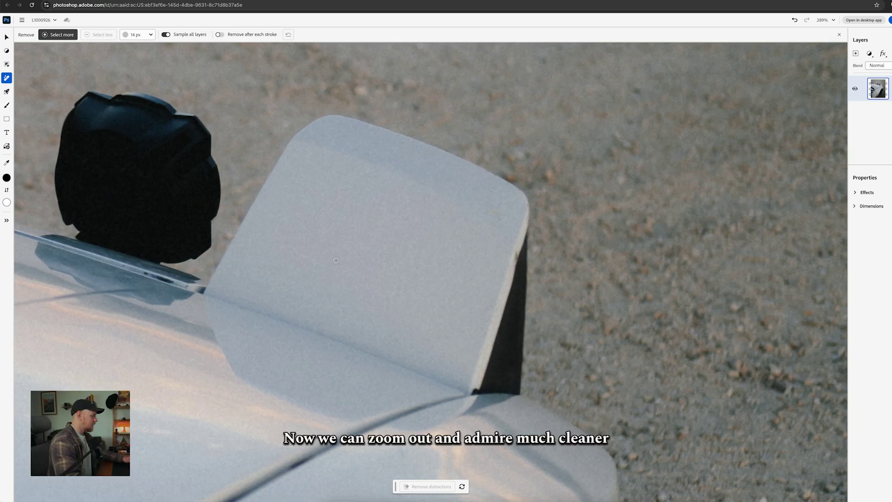
Step: Erase the streak on the white side panel with a 66 px Remove brush
{"action": "scroll", "coordinate": [284, 299], "scroll_direction": "down", "scroll_amount": 5}
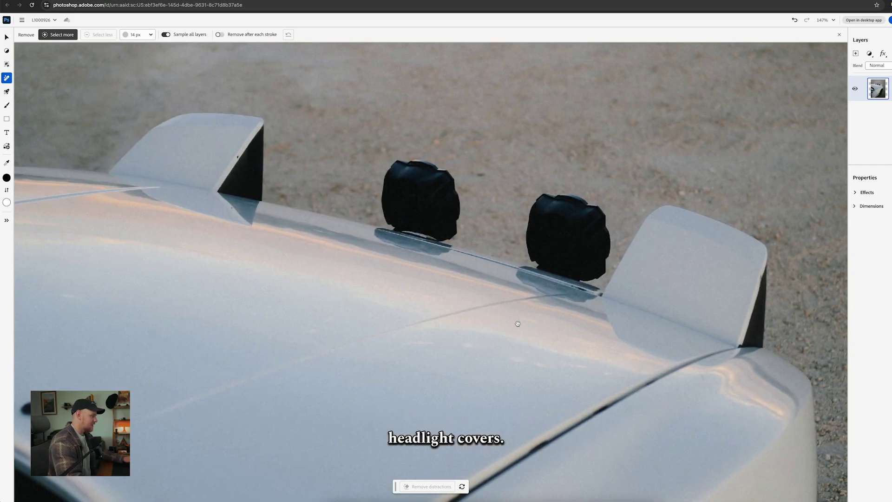
{"action": "scroll", "coordinate": [430, 272], "scroll_direction": "down", "scroll_amount": 3}
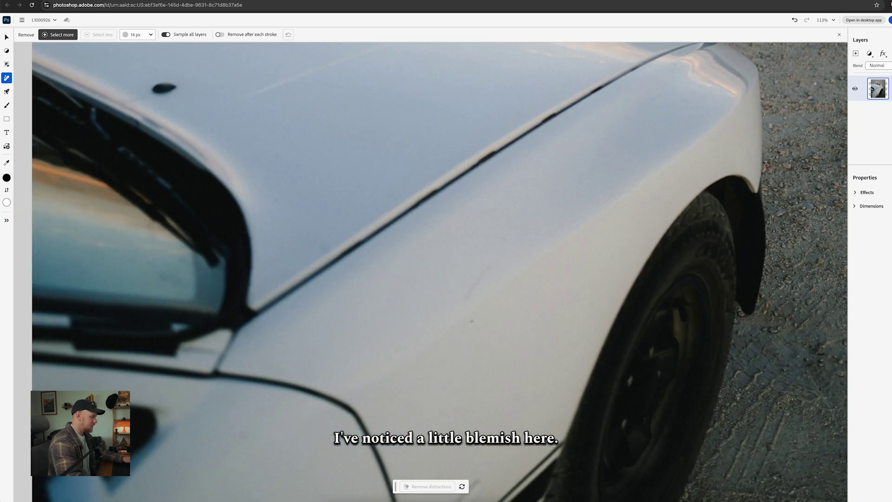
{"action": "scroll", "coordinate": [472, 321], "scroll_direction": "up", "scroll_amount": 4}
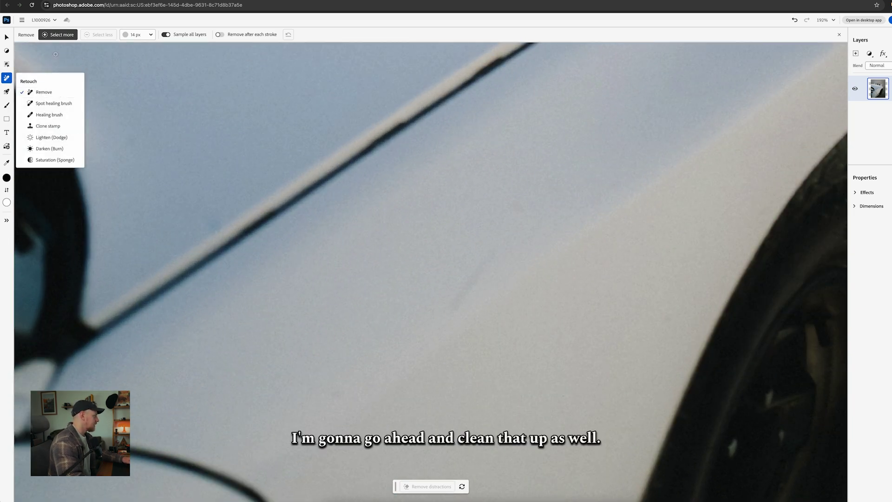
{"action": "left_click", "coordinate": [136, 35]}
{"action": "left_click", "coordinate": [141, 62]}
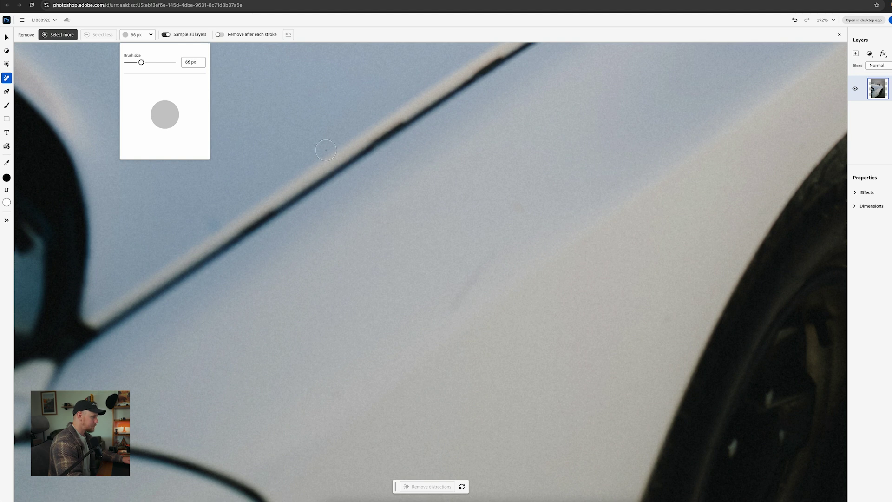
{"action": "left_click_drag", "start_coordinate": [511, 236], "coordinate": [449, 318]}
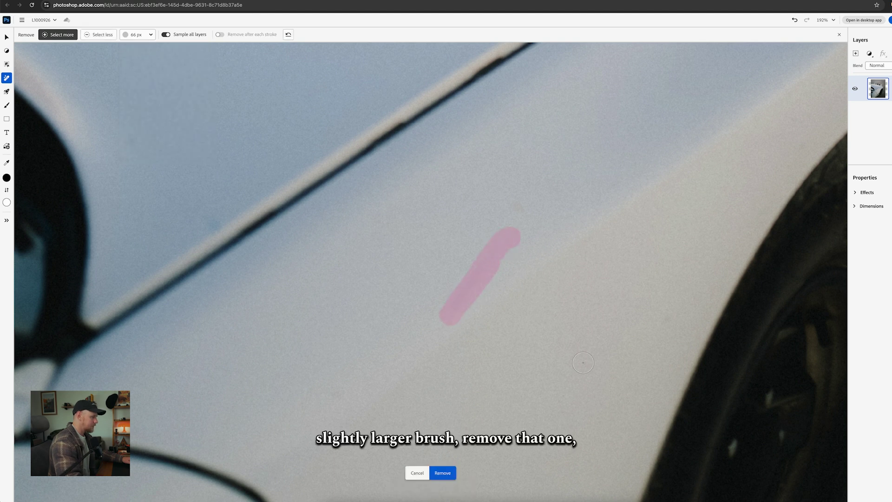
{"action": "left_click", "coordinate": [443, 473]}
{"action": "scroll", "coordinate": [596, 220], "scroll_direction": "down", "scroll_amount": 3}
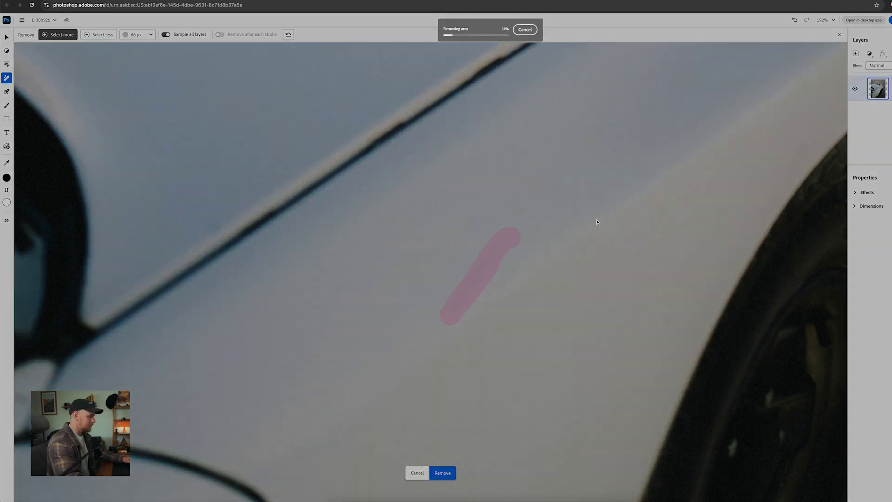
{"action": "scroll", "coordinate": [527, 239], "scroll_direction": "down", "scroll_amount": 2}
{"action": "scroll", "coordinate": [527, 239], "scroll_direction": "down", "scroll_amount": 5}
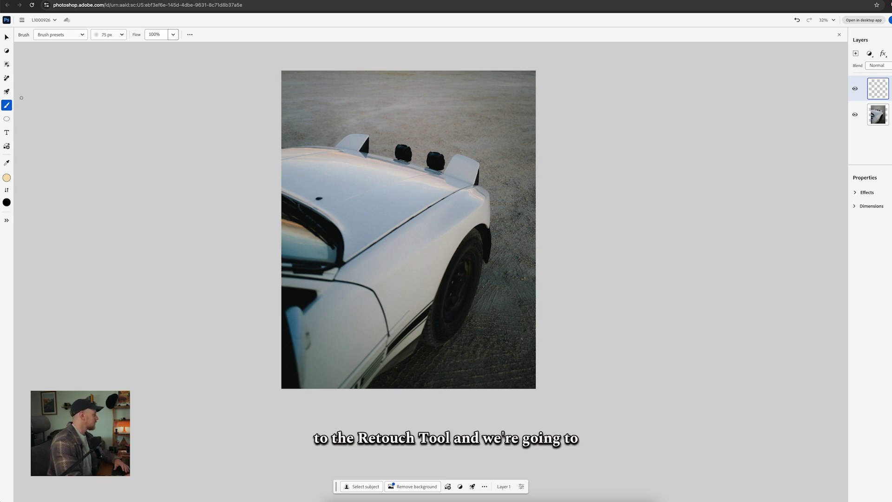
Step: Switch to Lighten (Dodge) with a 5000 px brush at 0% hardness
{"action": "mouse_move", "coordinate": [7, 92]}
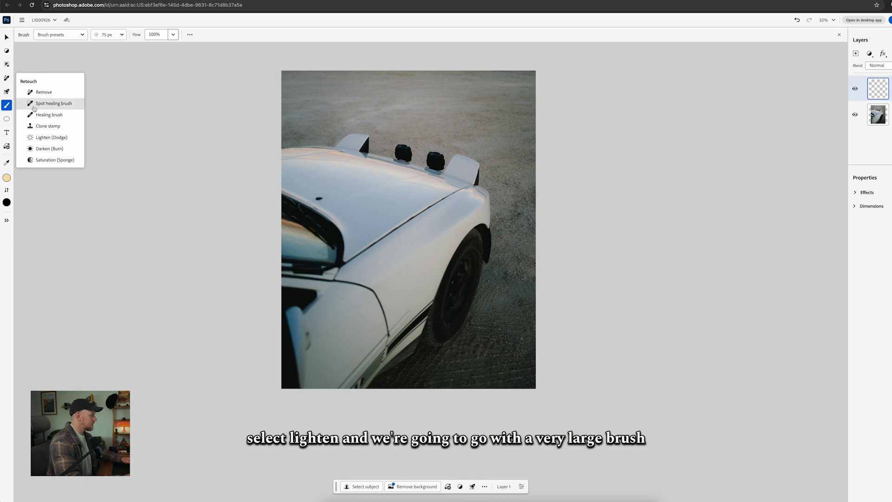
{"action": "left_click", "coordinate": [54, 138]}
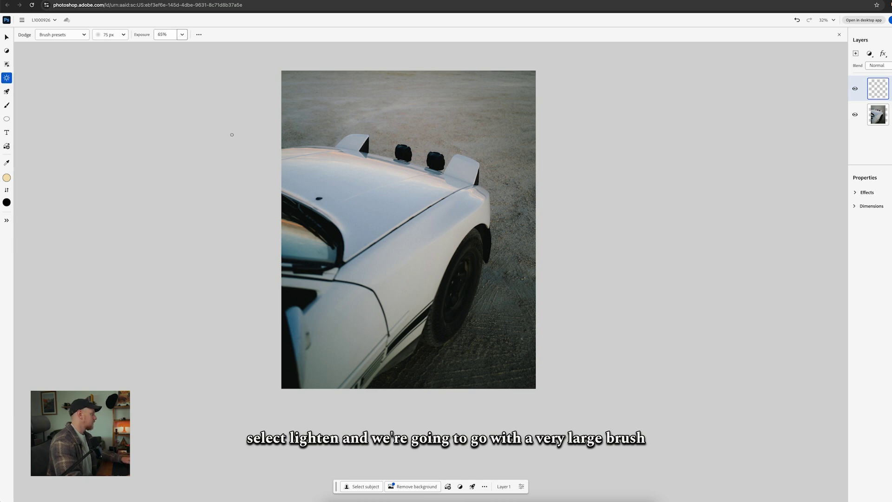
{"action": "left_click", "coordinate": [112, 34]}
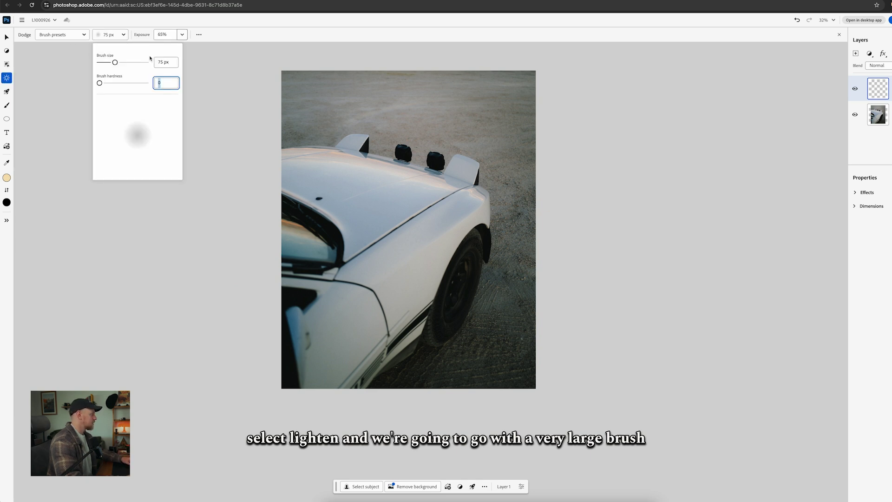
{"action": "left_click_drag", "start_coordinate": [113, 62], "coordinate": [147, 63]}
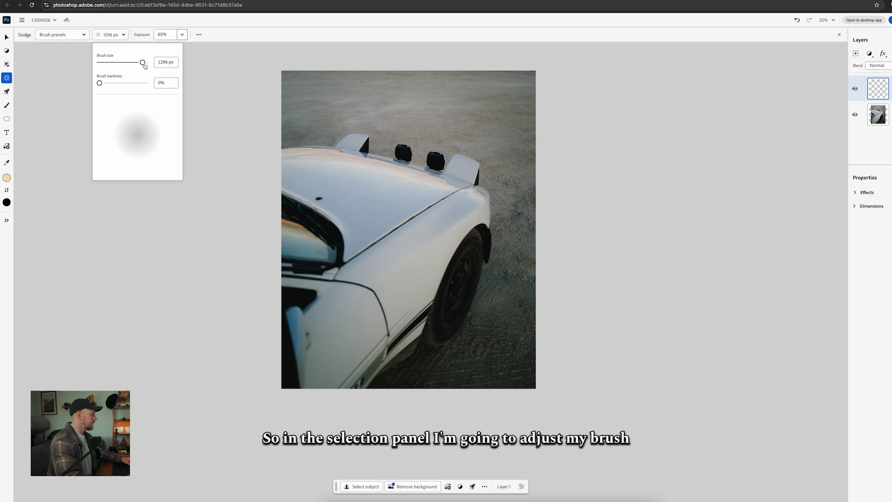
{"action": "left_click_drag", "start_coordinate": [148, 65], "coordinate": [150, 64]}
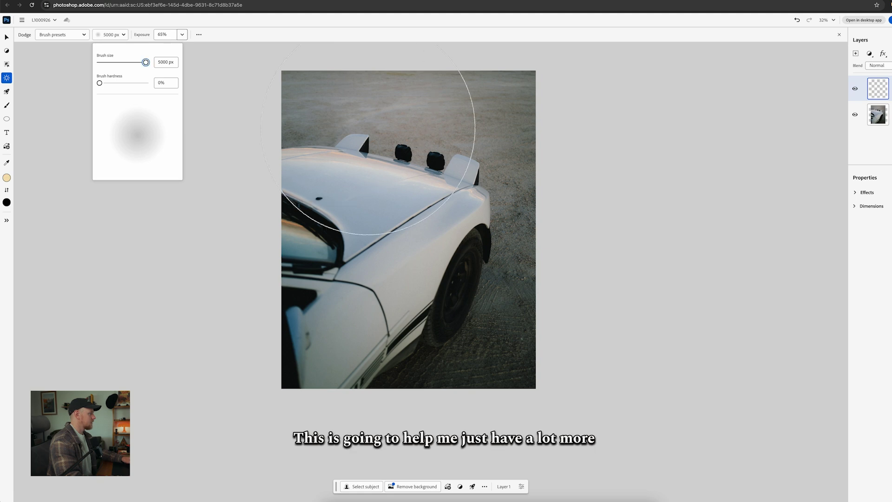
{"action": "scroll", "coordinate": [369, 131], "scroll_direction": "down", "scroll_amount": 1}
{"action": "scroll", "coordinate": [368, 131], "scroll_direction": "down", "scroll_amount": 1}
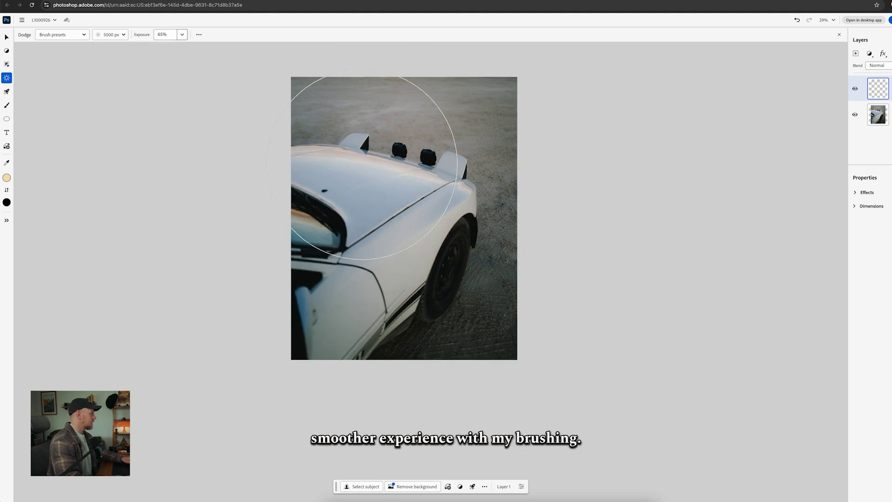
{"action": "scroll", "coordinate": [369, 201], "scroll_direction": "up", "scroll_amount": 5}
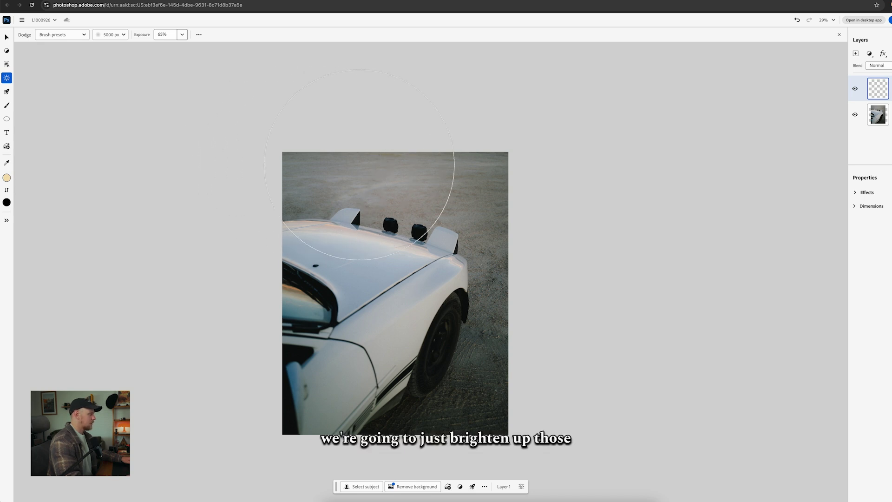
Step: On Layer 0, dab light over the photo's upper-left corner and left edge
{"action": "left_click", "coordinate": [877, 114]}
{"action": "left_click", "coordinate": [328, 209]}
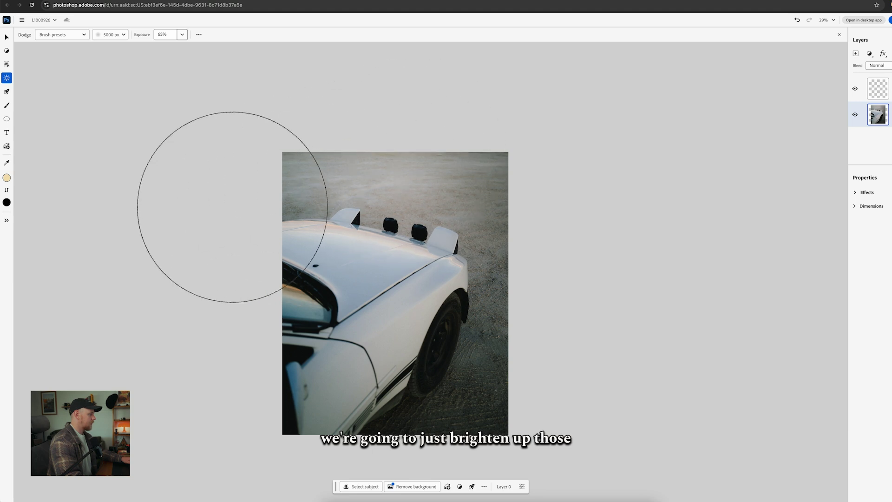
{"action": "left_click", "coordinate": [237, 197]}
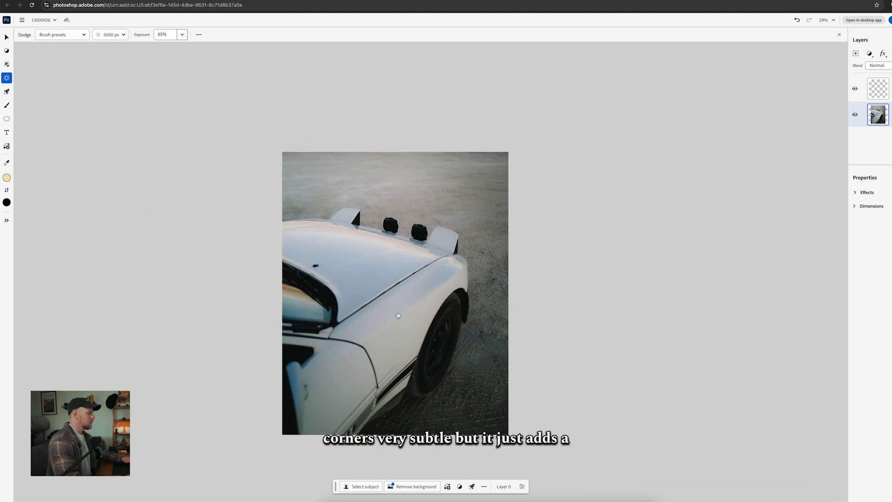
{"action": "left_click_drag", "start_coordinate": [404, 328], "coordinate": [471, 251]}
{"action": "scroll", "coordinate": [470, 251], "scroll_direction": "up", "scroll_amount": 4}
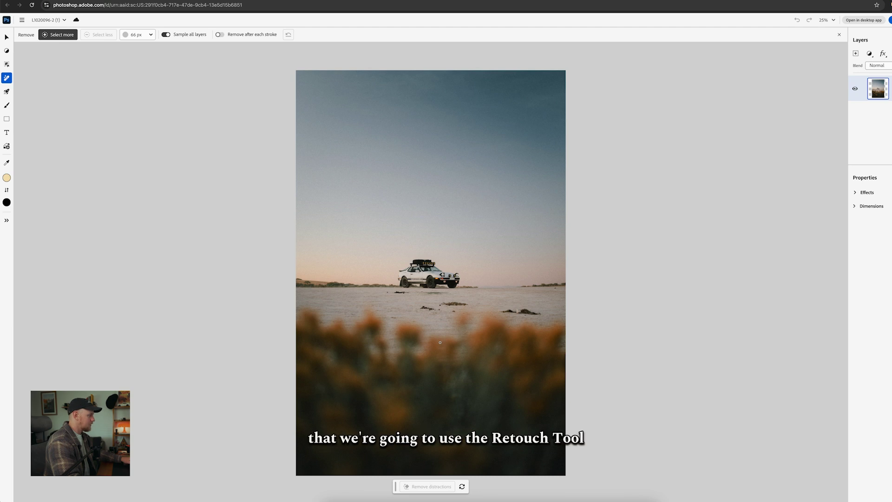
Step: Mark the dark patches left and right of the car and remove them
{"action": "scroll", "coordinate": [439, 342], "scroll_direction": "up", "scroll_amount": 3}
{"action": "left_click_drag", "start_coordinate": [353, 269], "coordinate": [390, 269]}
{"action": "left_click_drag", "start_coordinate": [455, 290], "coordinate": [361, 310]}
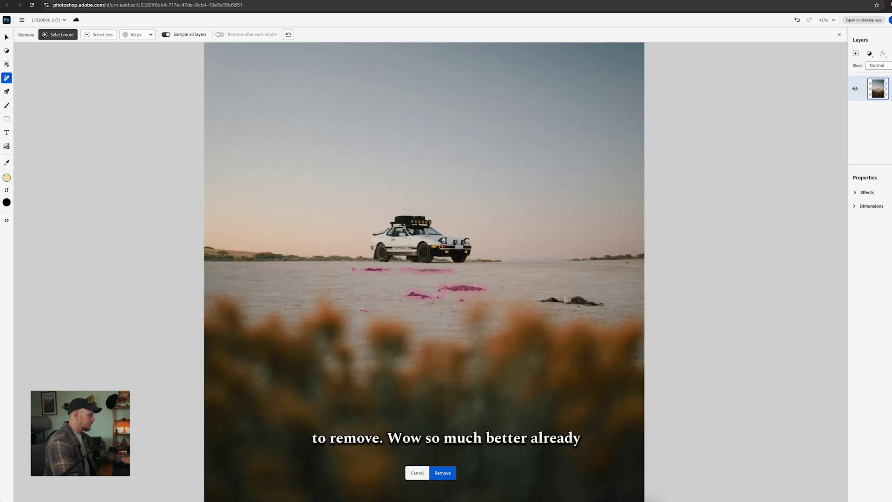
{"action": "key", "text": "Return"}
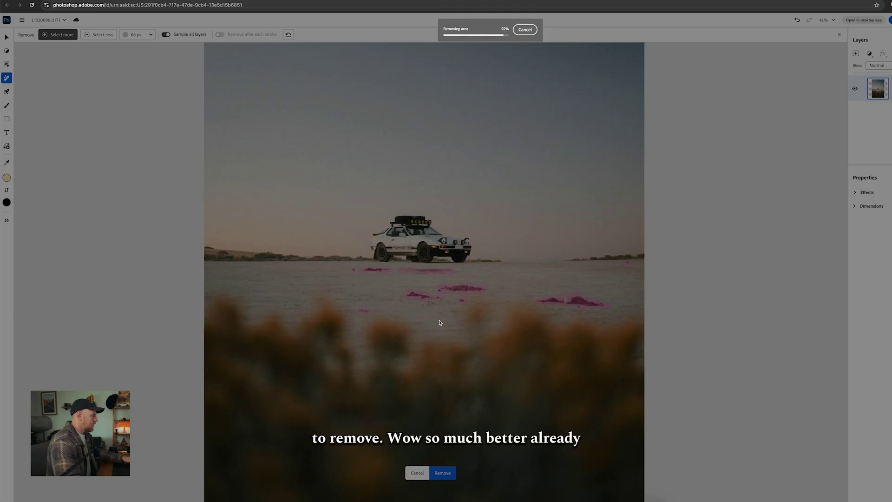
{"action": "scroll", "coordinate": [440, 322], "scroll_direction": "down", "scroll_amount": 3}
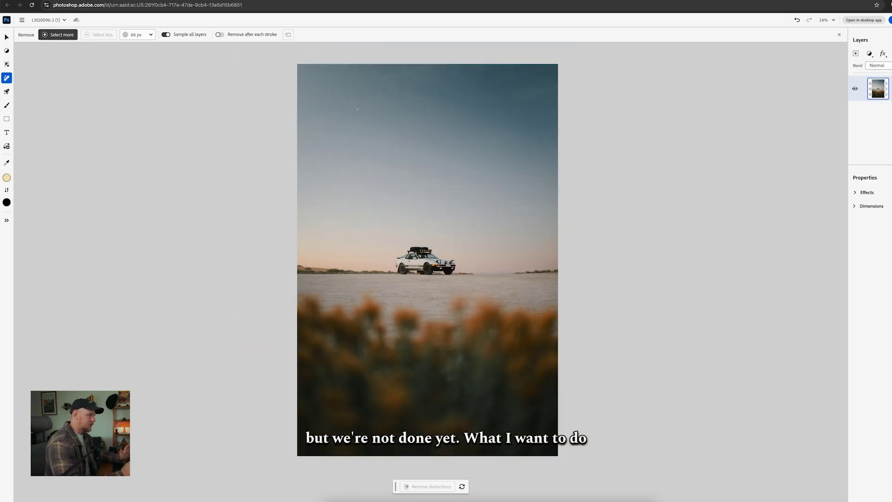
Step: Switch to Darken (Burn) and set a 2714 px brush with 0% hardness
{"action": "left_click", "coordinate": [3, 79]}
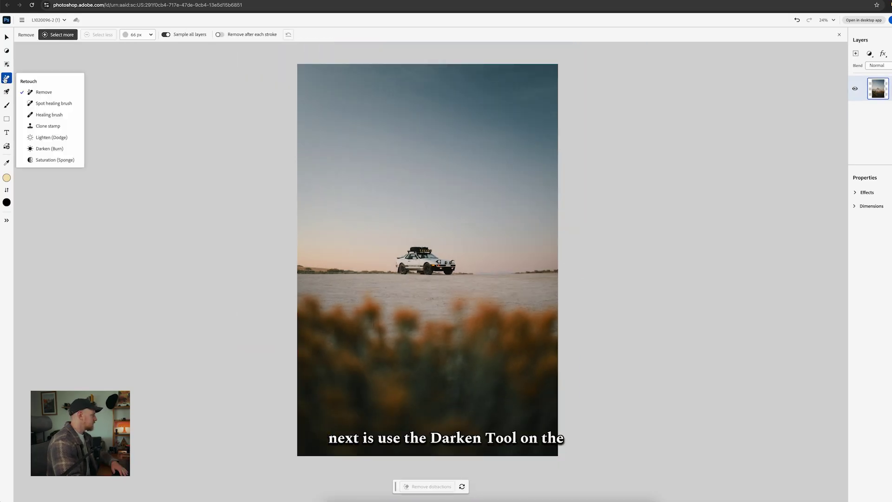
{"action": "left_click", "coordinate": [63, 147]}
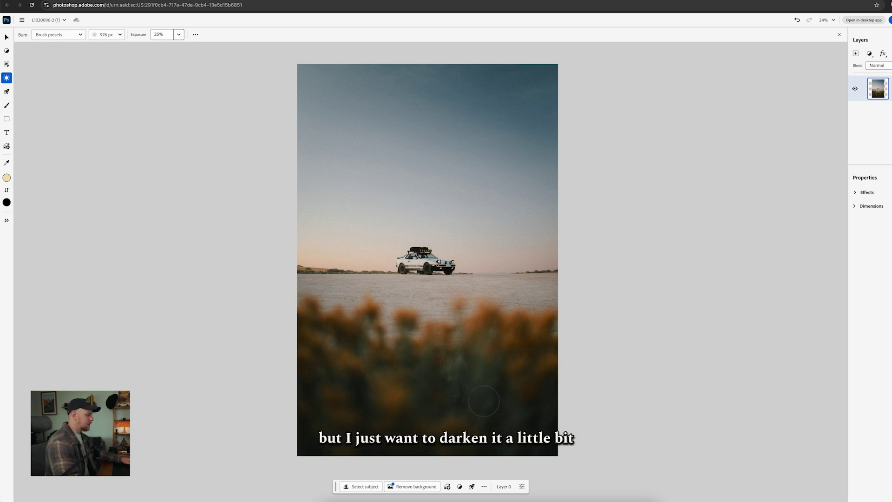
{"action": "right_click", "coordinate": [422, 386]}
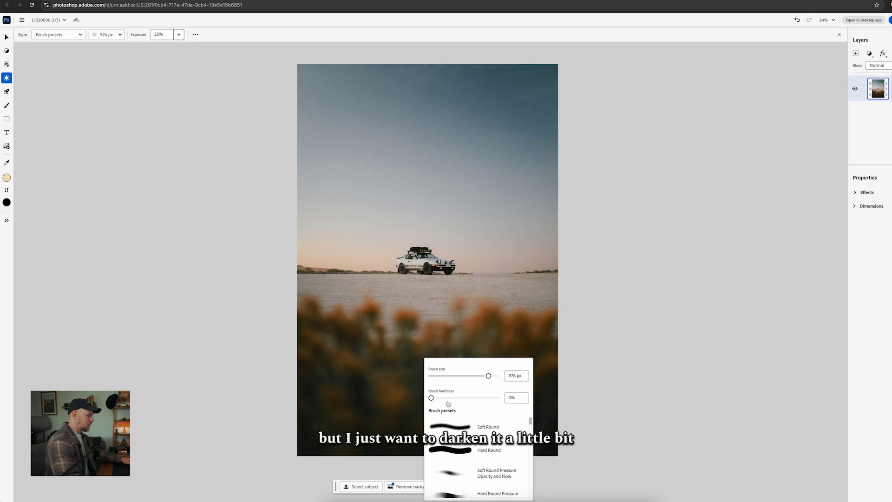
{"action": "left_click", "coordinate": [489, 378]}
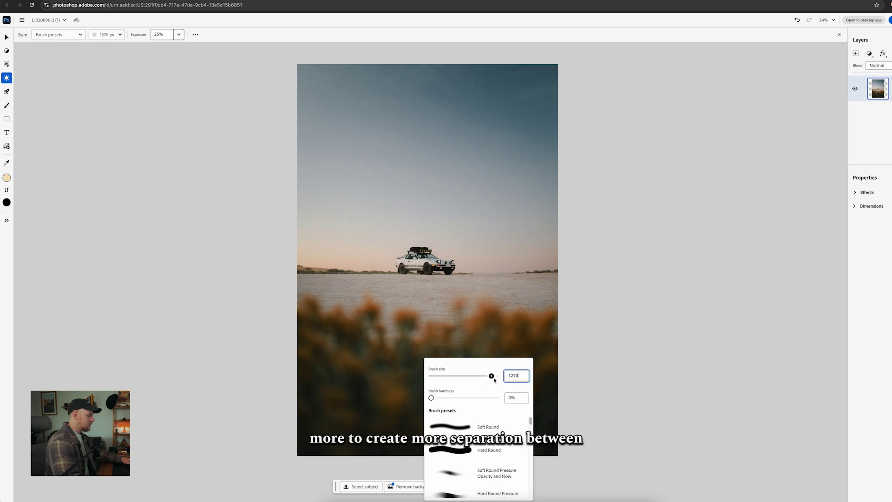
{"action": "left_click", "coordinate": [494, 377]}
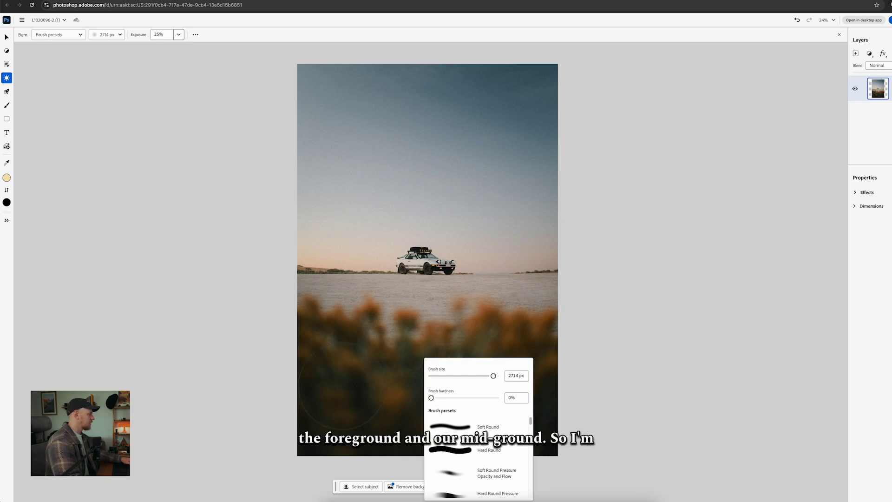
{"action": "left_click", "coordinate": [122, 184]}
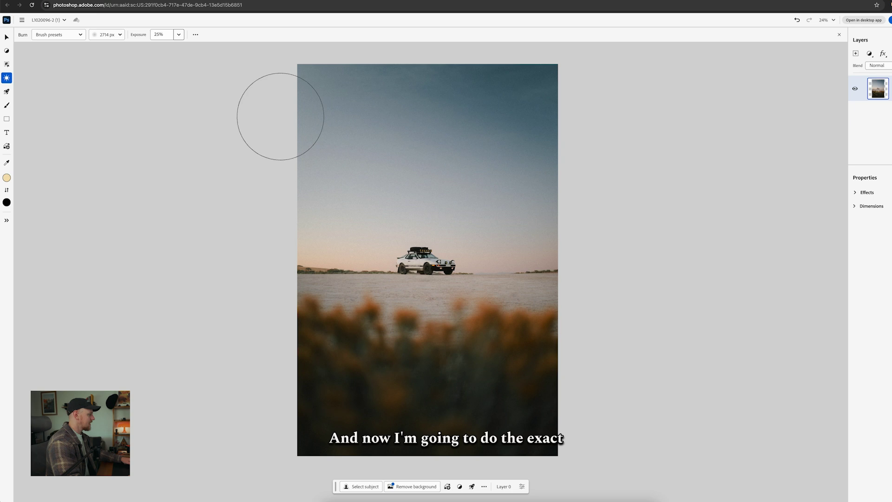
Step: Select the Lighten (Dodge) tool from the Retouch flyout
{"action": "left_click", "coordinate": [6, 80]}
{"action": "left_click", "coordinate": [5, 82]}
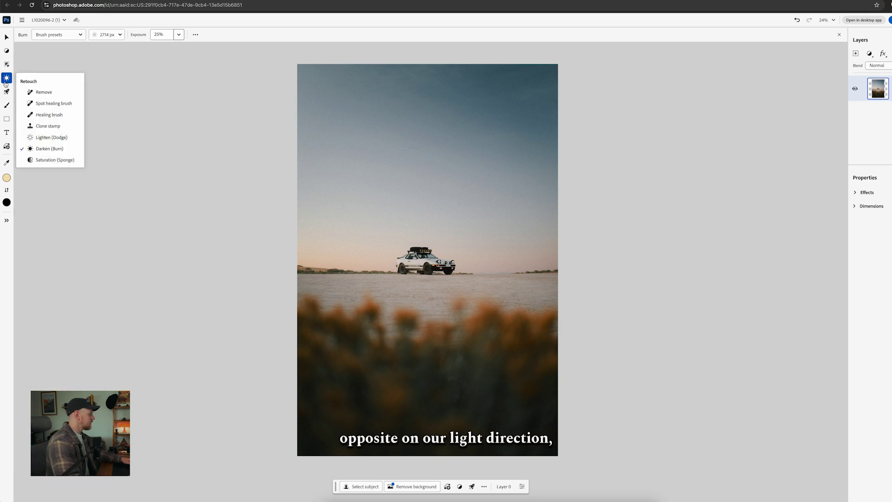
{"action": "left_click", "coordinate": [6, 83]}
{"action": "left_click", "coordinate": [5, 82]}
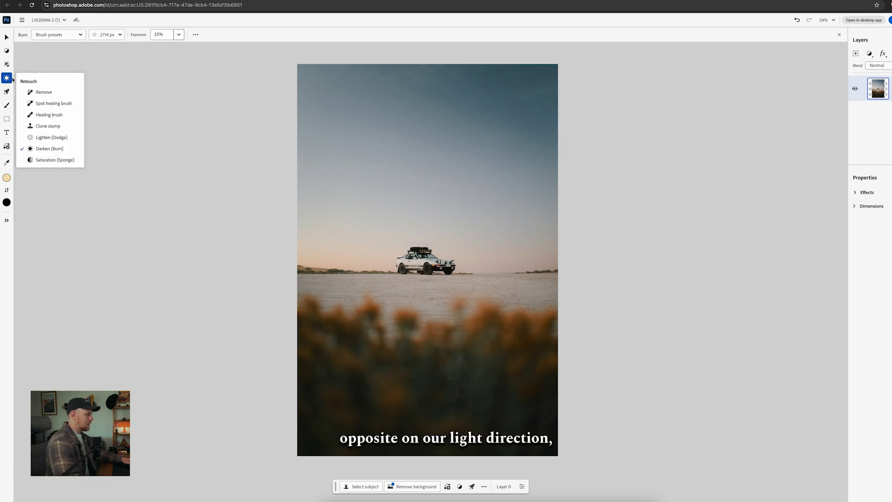
{"action": "left_click", "coordinate": [54, 137]}
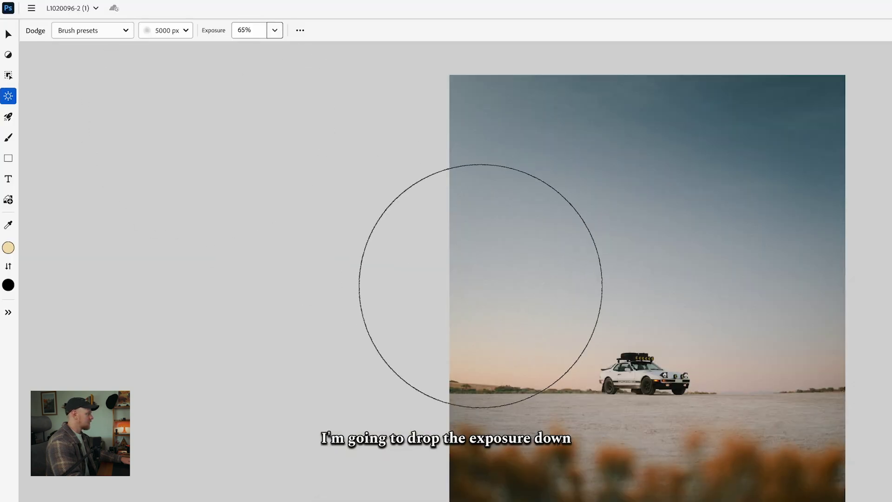
Step: Dodge the sky toward the car at 25% exposure, then lower exposure to 12%
{"action": "left_click", "coordinate": [274, 31]}
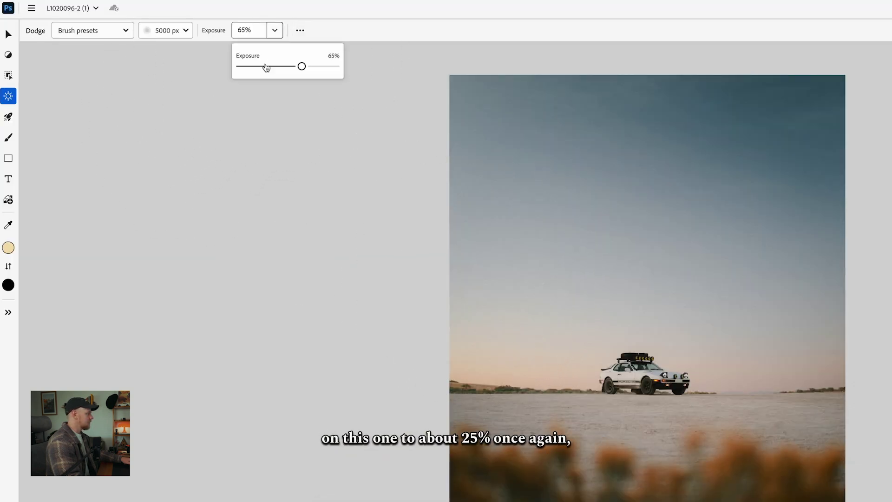
{"action": "left_click_drag", "start_coordinate": [264, 66], "coordinate": [263, 67]}
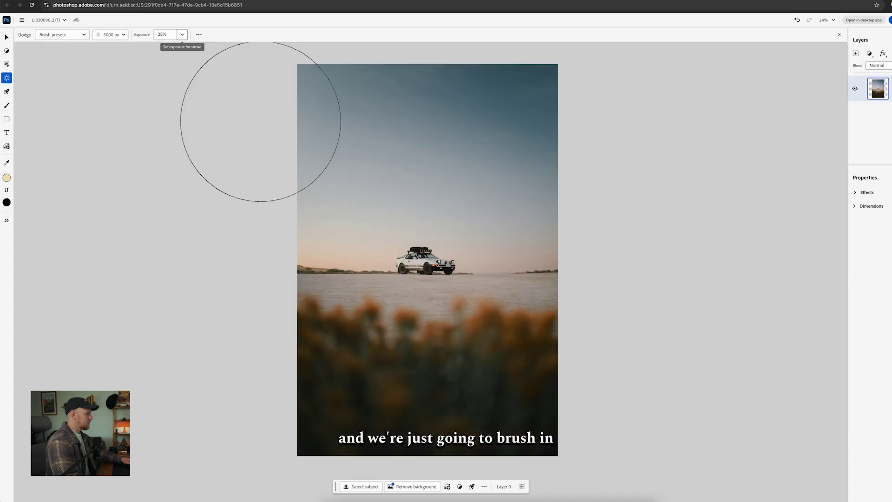
{"action": "mouse_move", "coordinate": [344, 199]}
{"action": "left_mouse_down"}
{"action": "mouse_move", "coordinate": [348, 209]}
{"action": "mouse_move", "coordinate": [393, 204]}
{"action": "mouse_move", "coordinate": [328, 219]}
{"action": "mouse_move", "coordinate": [387, 191]}
{"action": "left_mouse_up"}
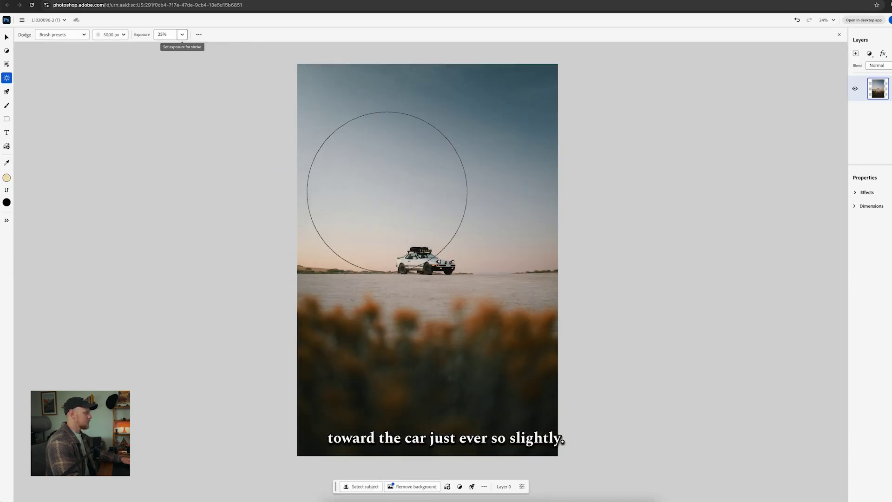
{"action": "left_click", "coordinate": [182, 35]}
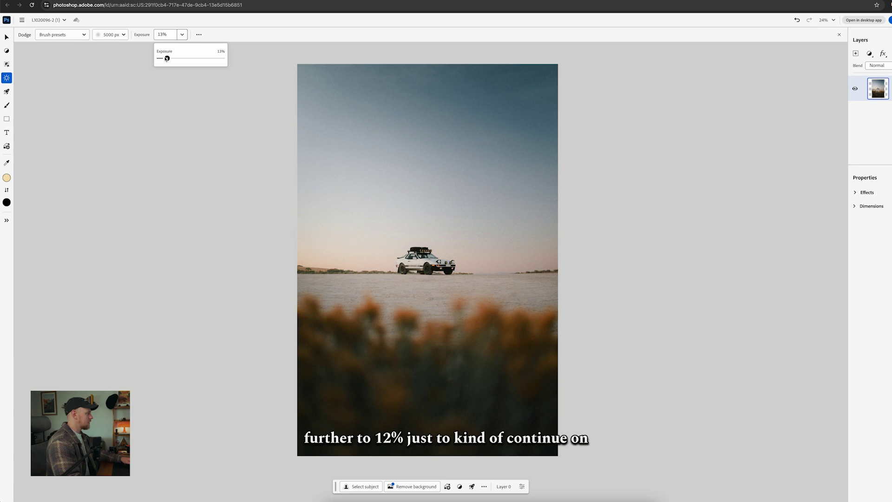
{"action": "left_click_drag", "start_coordinate": [169, 58], "coordinate": [166, 58]}
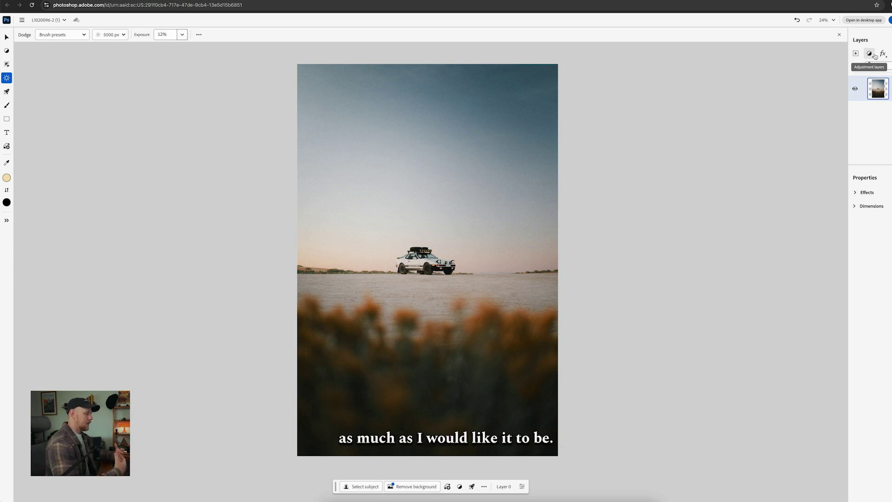
Step: Add a Hue/saturation adjustment layer and set master saturation to 14
{"action": "left_click", "coordinate": [873, 55]}
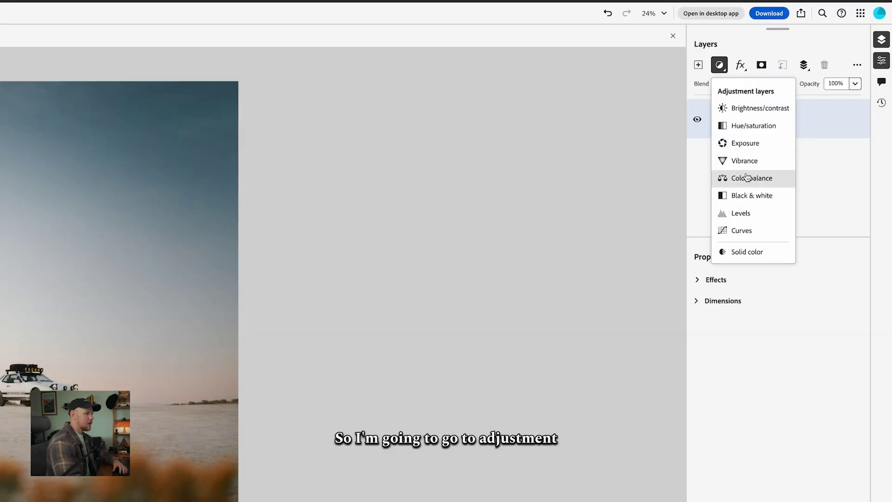
{"action": "left_click", "coordinate": [757, 125]}
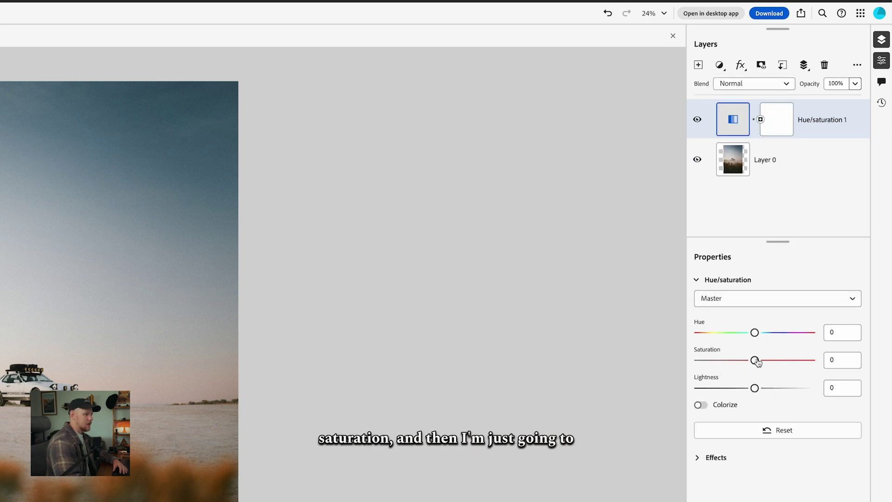
{"action": "left_click_drag", "start_coordinate": [756, 362], "coordinate": [759, 362]}
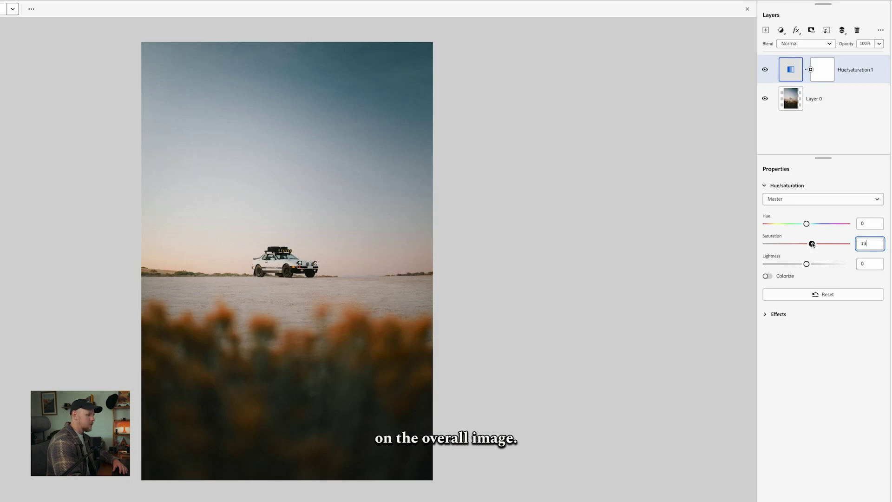
{"action": "left_click_drag", "start_coordinate": [812, 245], "coordinate": [813, 244]}
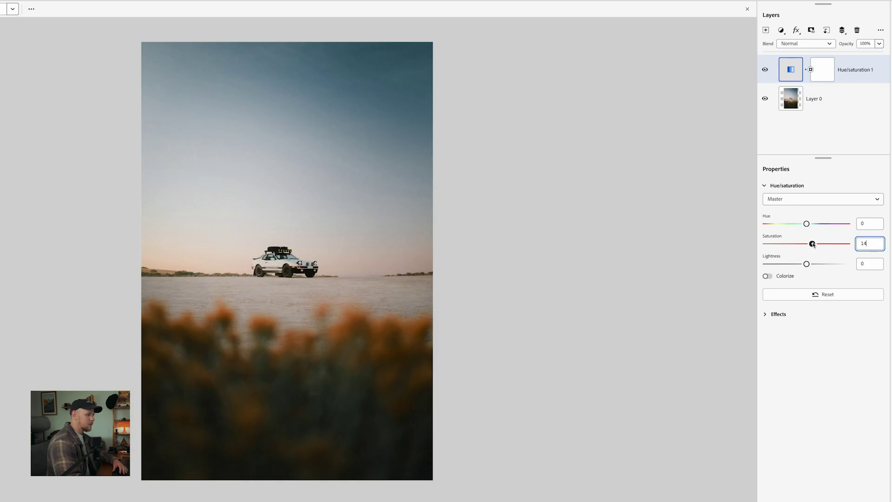
Step: Boost the saturation of the Reds range
{"action": "left_click", "coordinate": [799, 205]}
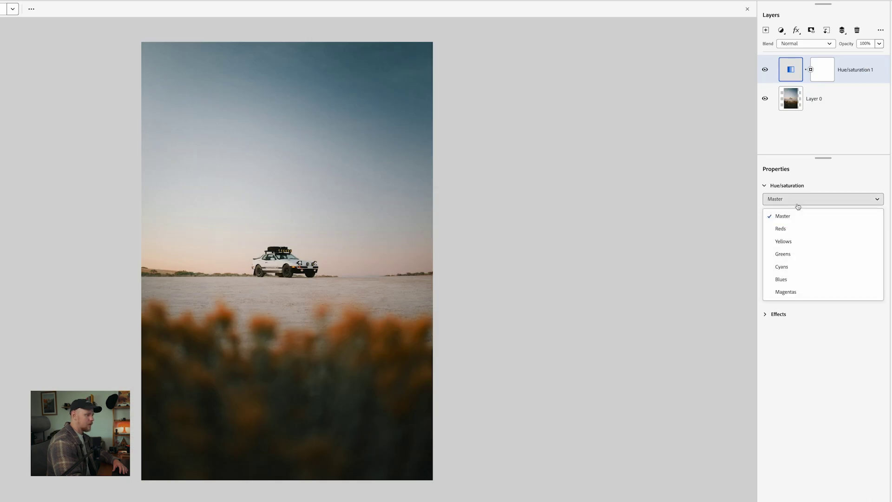
{"action": "left_click", "coordinate": [792, 235]}
{"action": "left_click_drag", "start_coordinate": [807, 243], "coordinate": [814, 246]}
Step: Set the Blues range to hue -12, saturation 15 and lightness 34
{"action": "left_click", "coordinate": [801, 199]}
{"action": "left_click", "coordinate": [802, 277]}
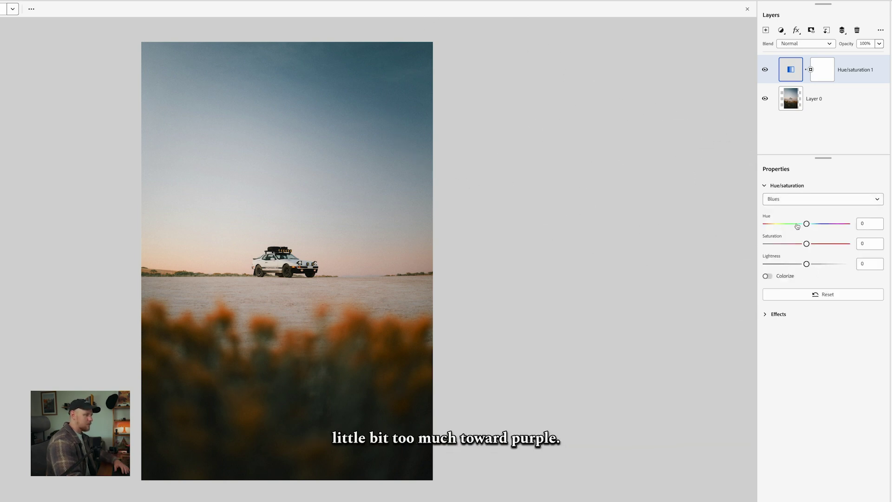
{"action": "left_click_drag", "start_coordinate": [806, 225], "coordinate": [805, 225]}
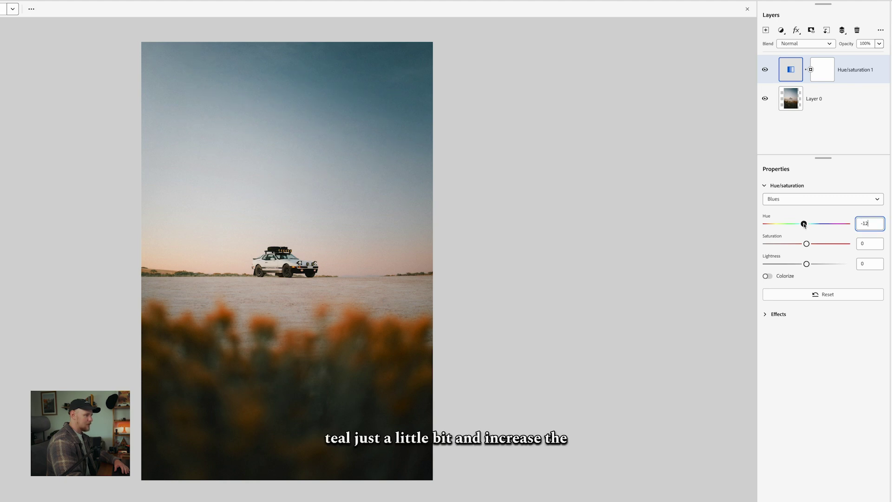
{"action": "left_click_drag", "start_coordinate": [813, 267], "coordinate": [813, 244]}
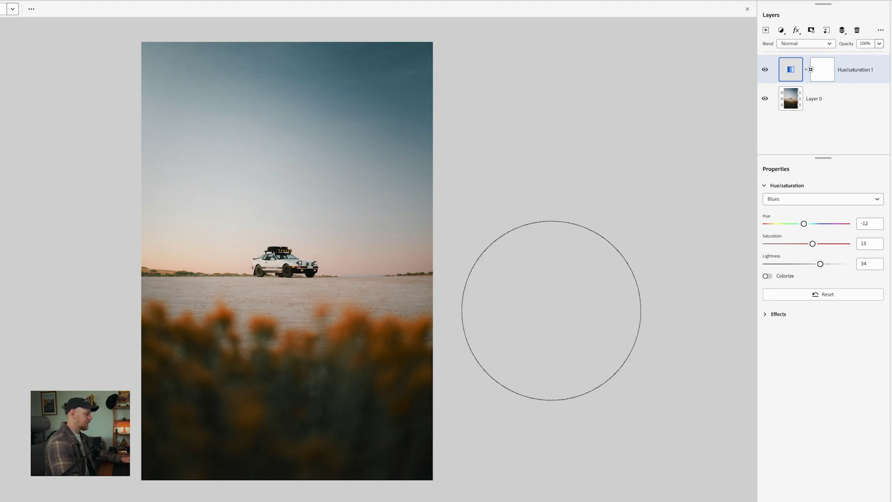